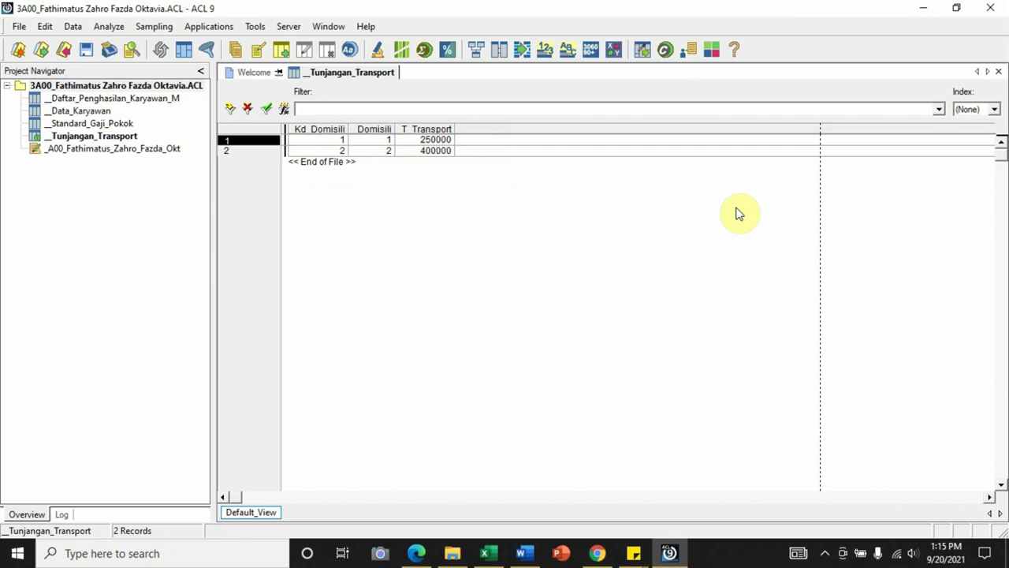
Step: Locate 5 Tunjangan Keluarga.fil in the 2 Folder File Sumber folder in File Explorer, and return to ACL
left_click(452, 552)
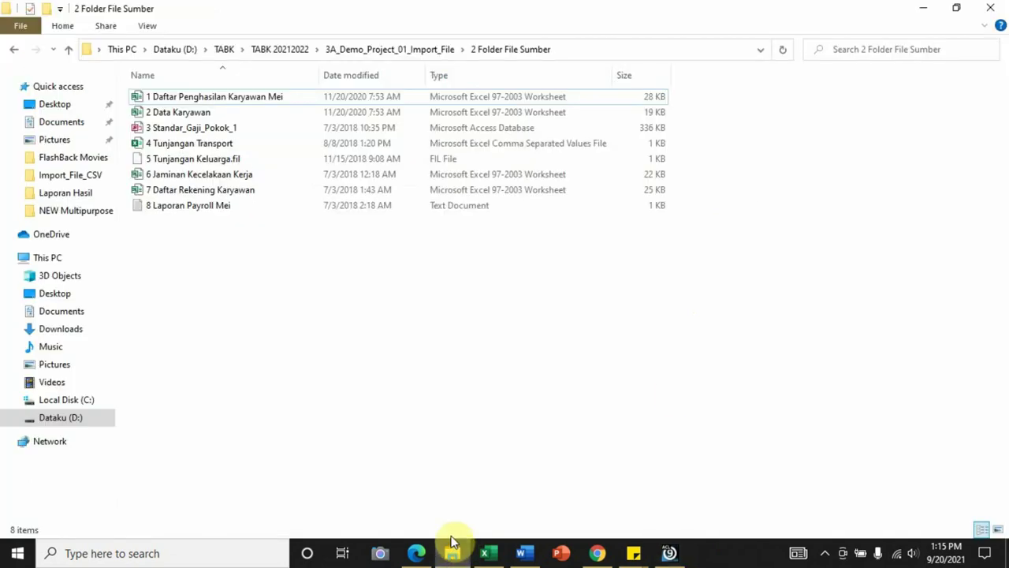
left_click(232, 162)
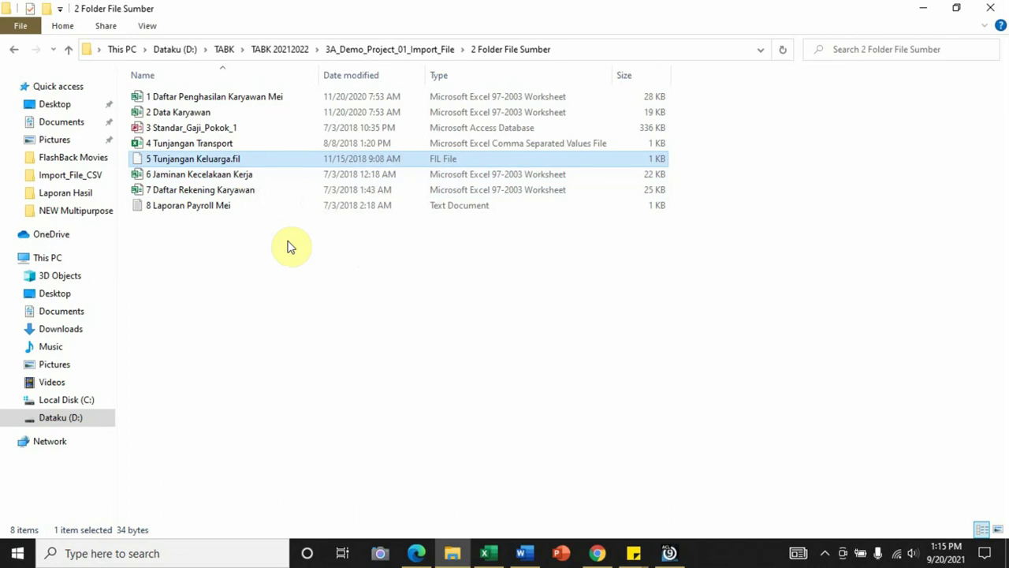
mouse_move(681, 554)
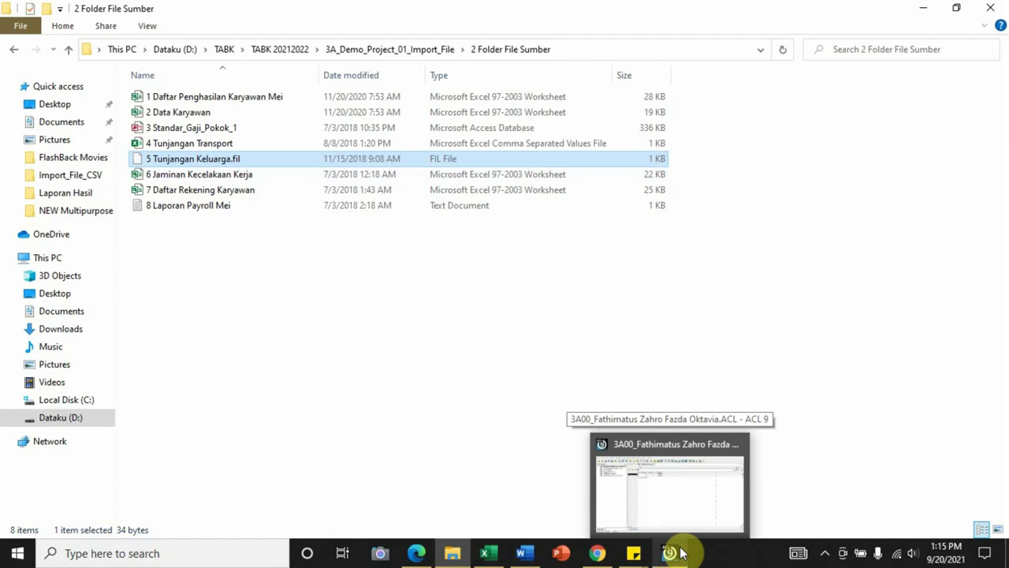
left_click(682, 554)
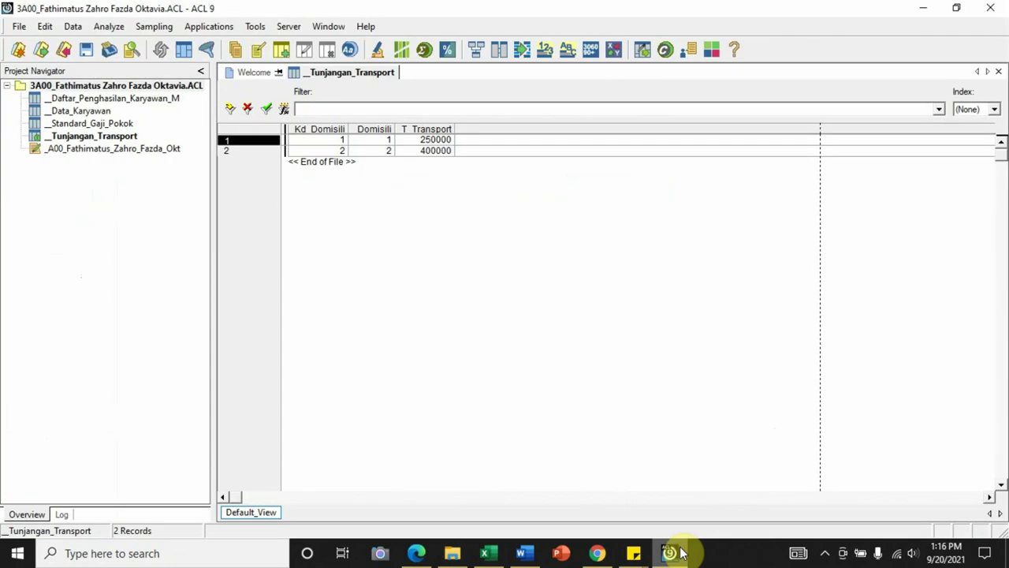
Step: Start defining a new table, saving the changes to __Tunjangan_Transport, and proceed past the wizard's welcome page
left_click(17, 29)
mouse_move(26, 49)
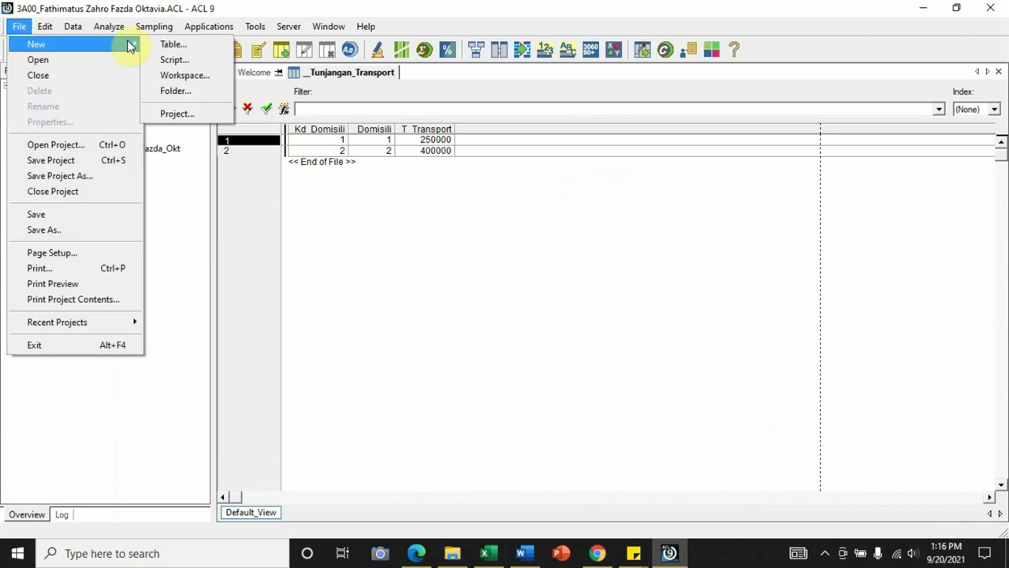
left_click(173, 46)
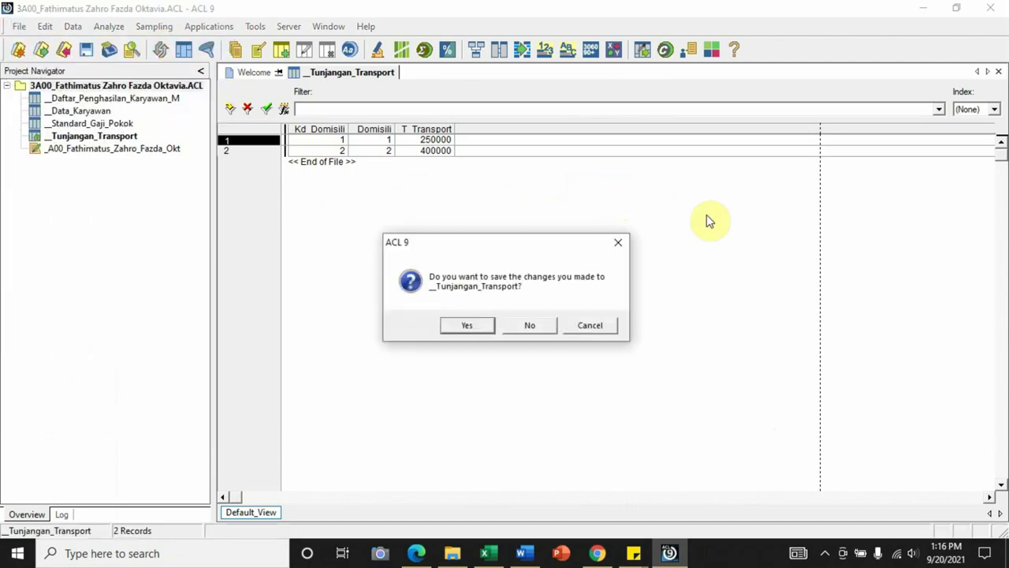
left_click(482, 326)
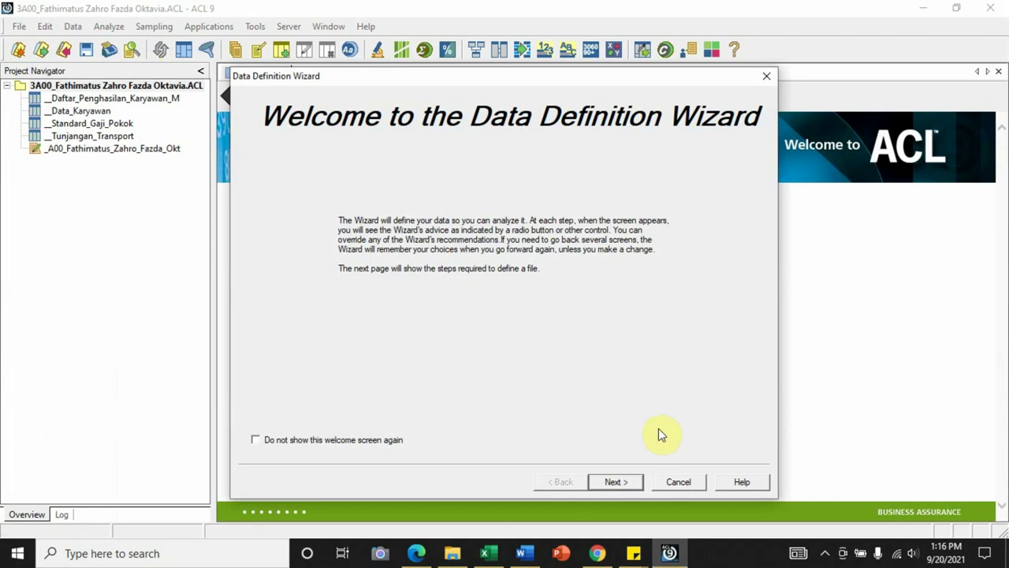
left_click(631, 481)
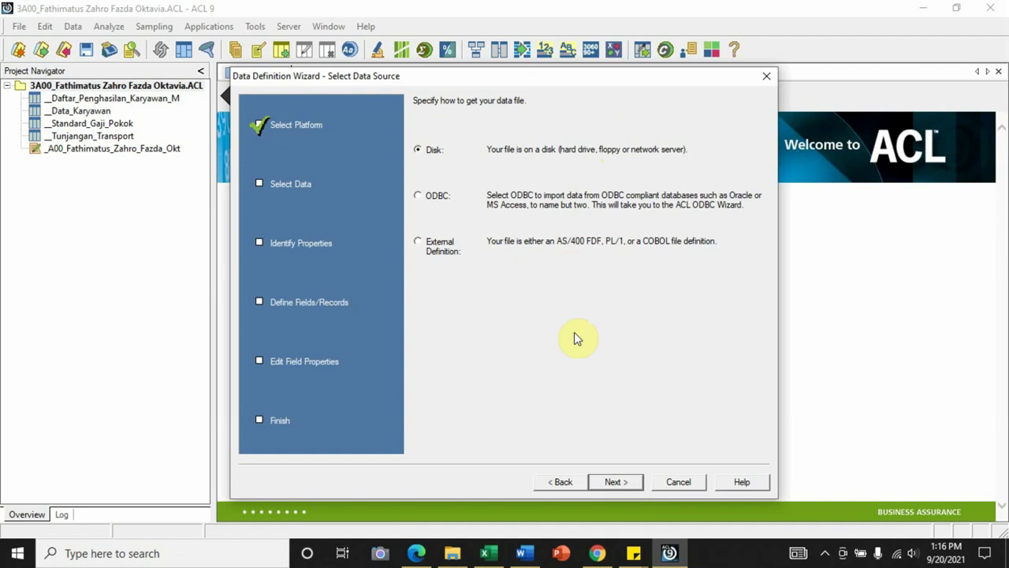
Step: Use Disk as the data source and open 5 Tunjangan Keluarga.fil from the 2 Folder File Sumber folder
left_click(627, 483)
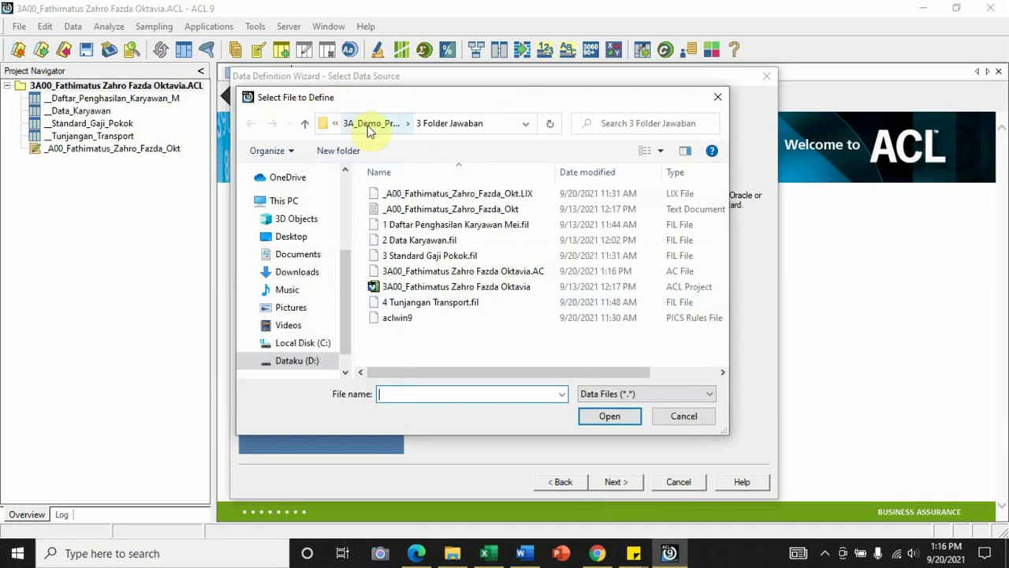
left_click(409, 126)
left_click(420, 157)
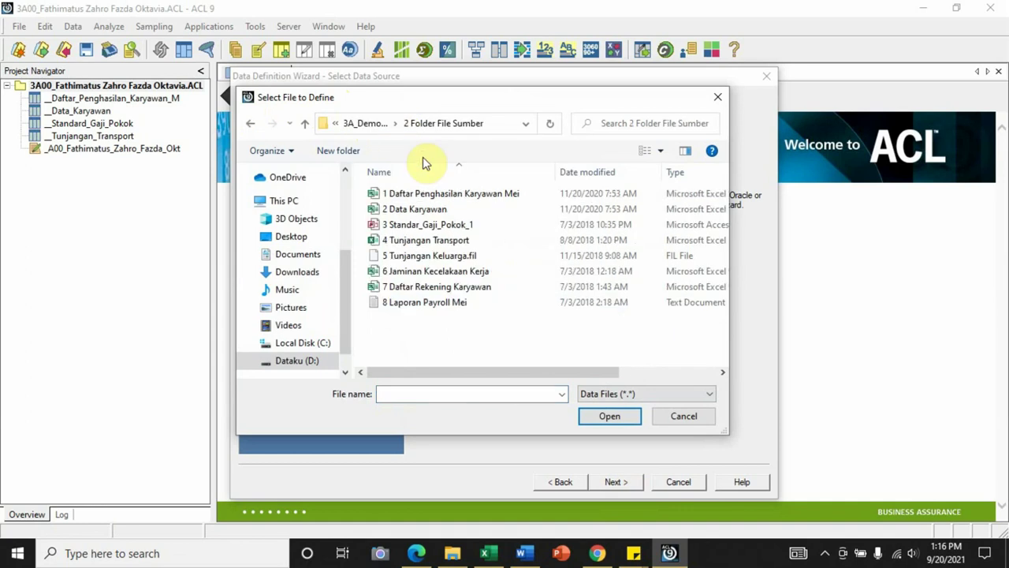
left_click(418, 258)
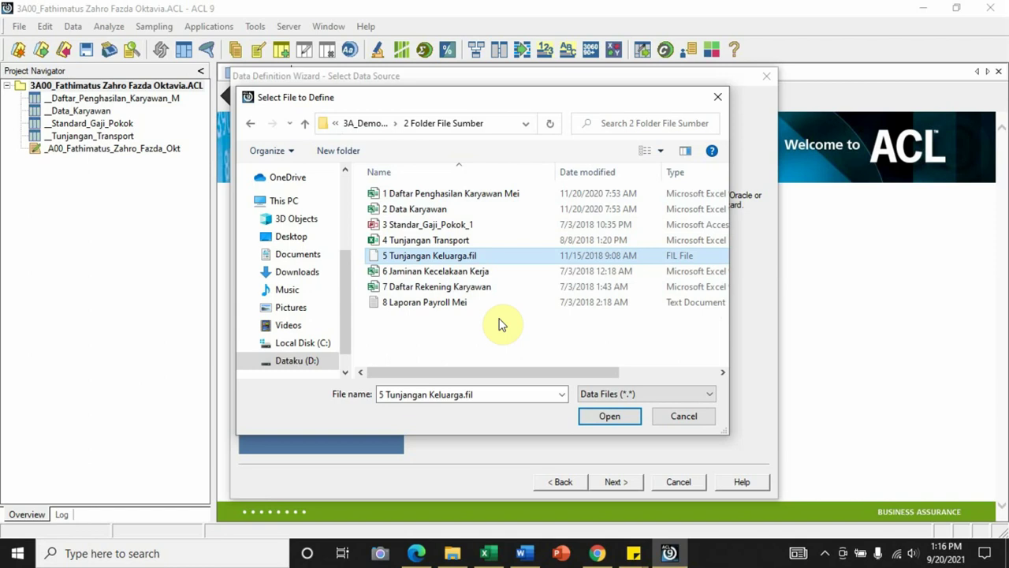
left_click(609, 417)
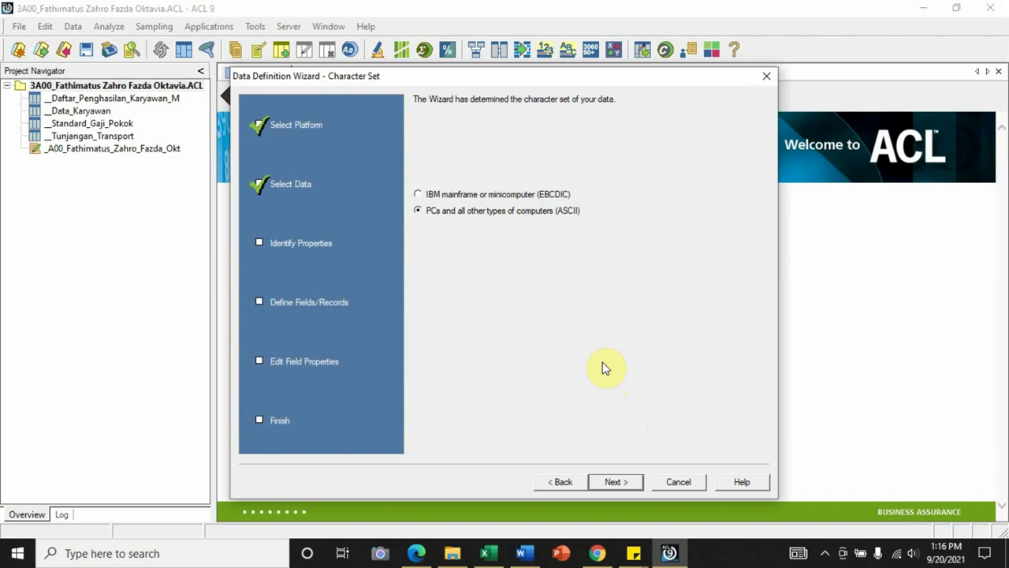
Step: Accept the ASCII character set and set the file format to Other file format
left_click(633, 481)
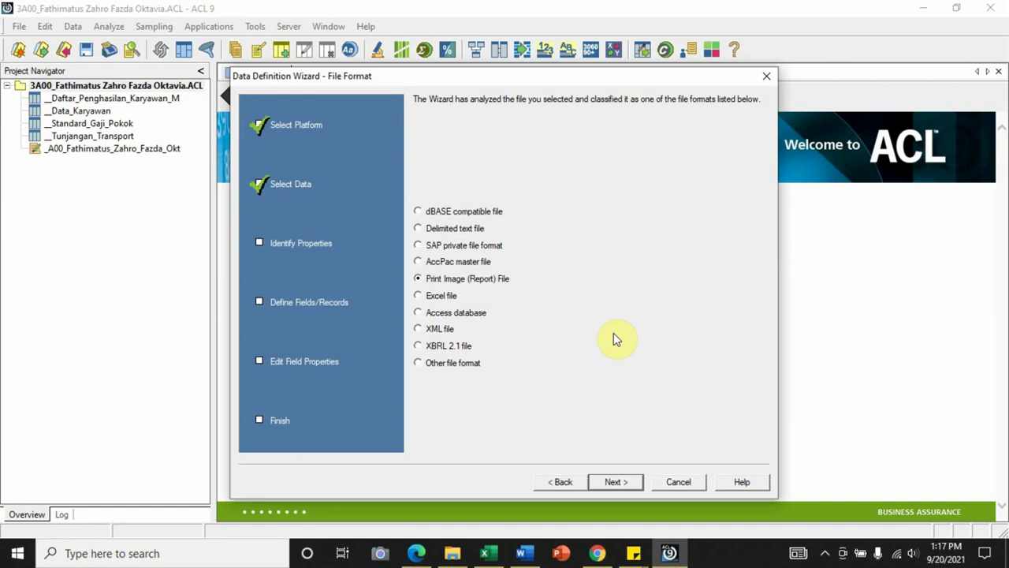
left_click(417, 364)
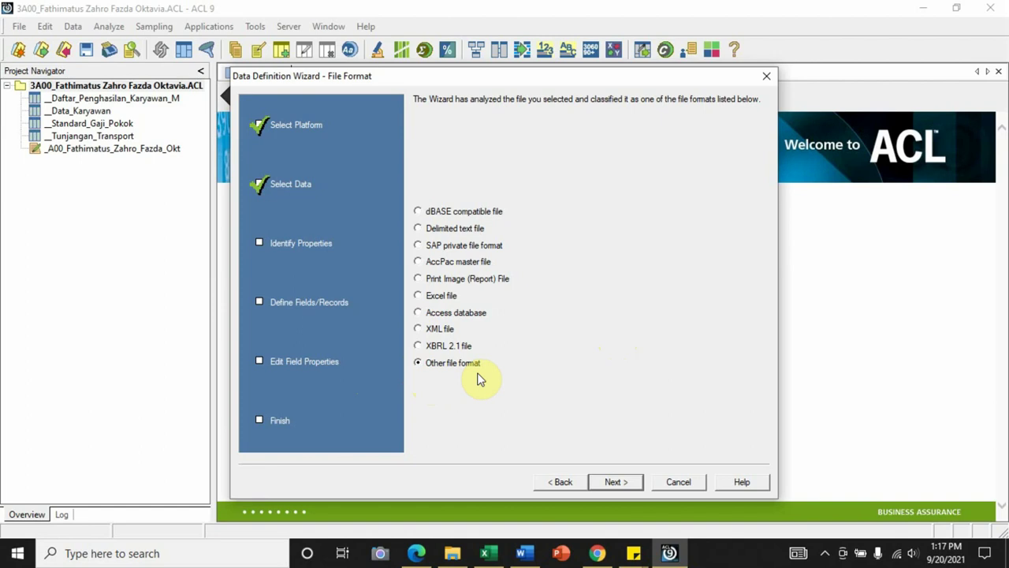
left_click(618, 484)
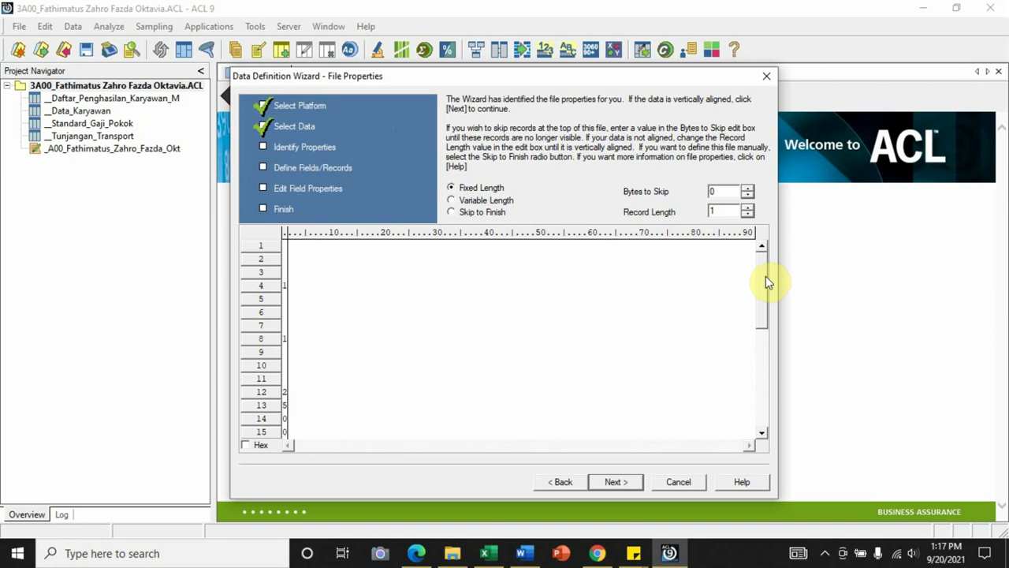
Step: Set the record length to 17 so the data rows align vertically
left_click_drag(769, 282, 777, 387)
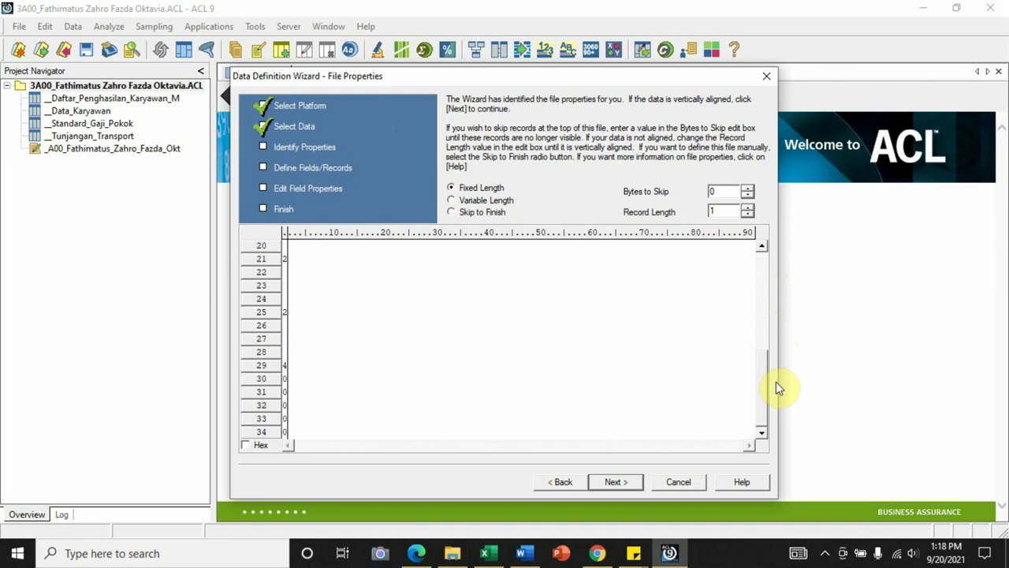
left_click_drag(786, 427, 781, 284)
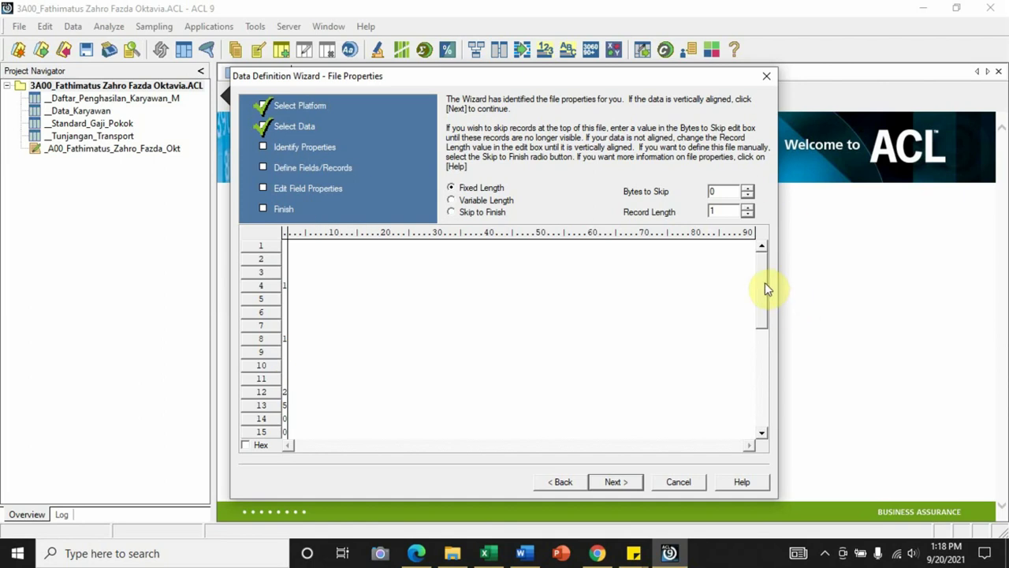
mouse_move(765, 282)
left_mouse_down()
mouse_move(769, 396)
mouse_move(773, 282)
left_mouse_up()
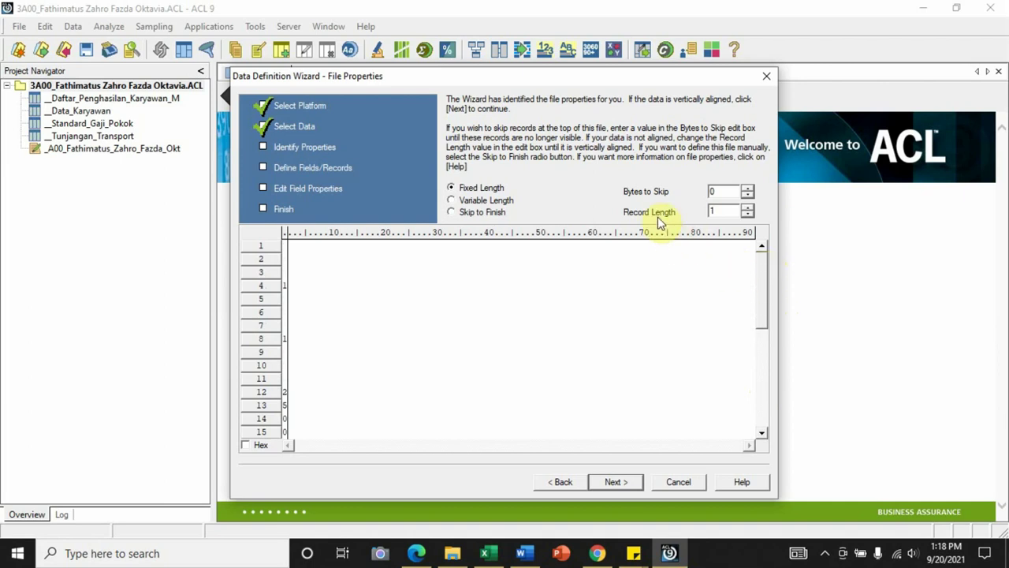
left_click(715, 213)
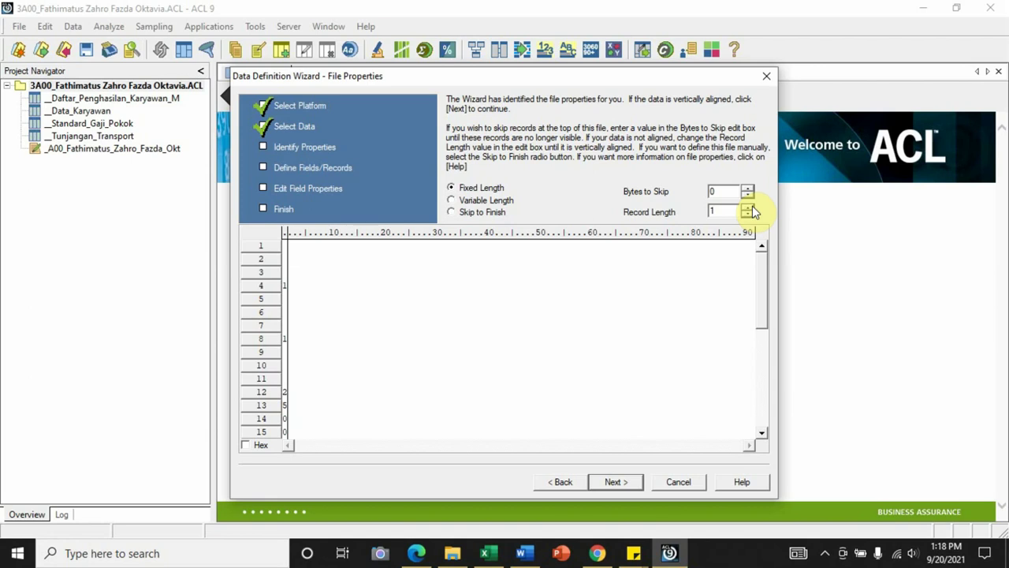
left_click(747, 208)
left_click(748, 208)
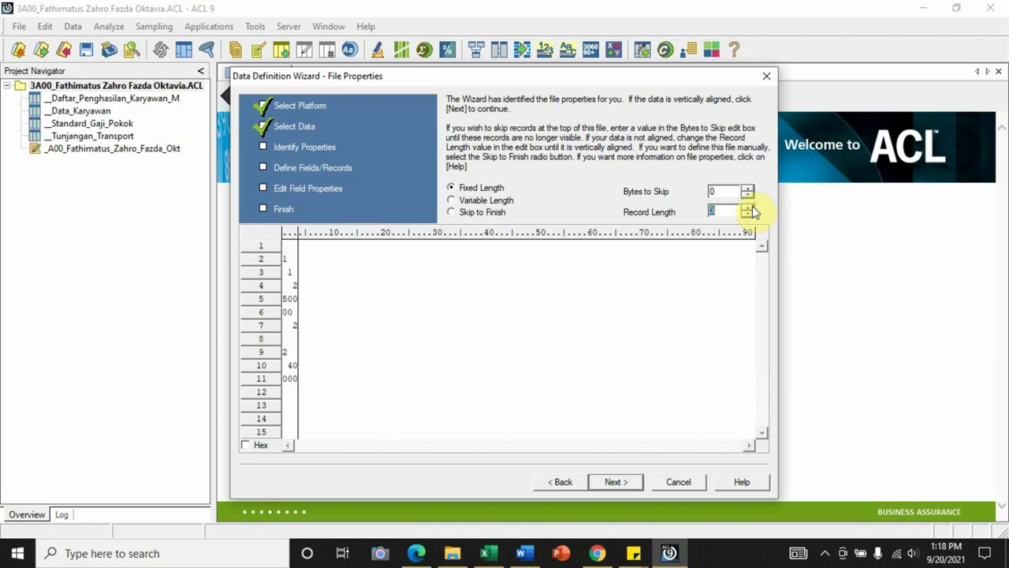
left_click(747, 207)
left_click(749, 208)
left_click(749, 208)
left_click(749, 208)
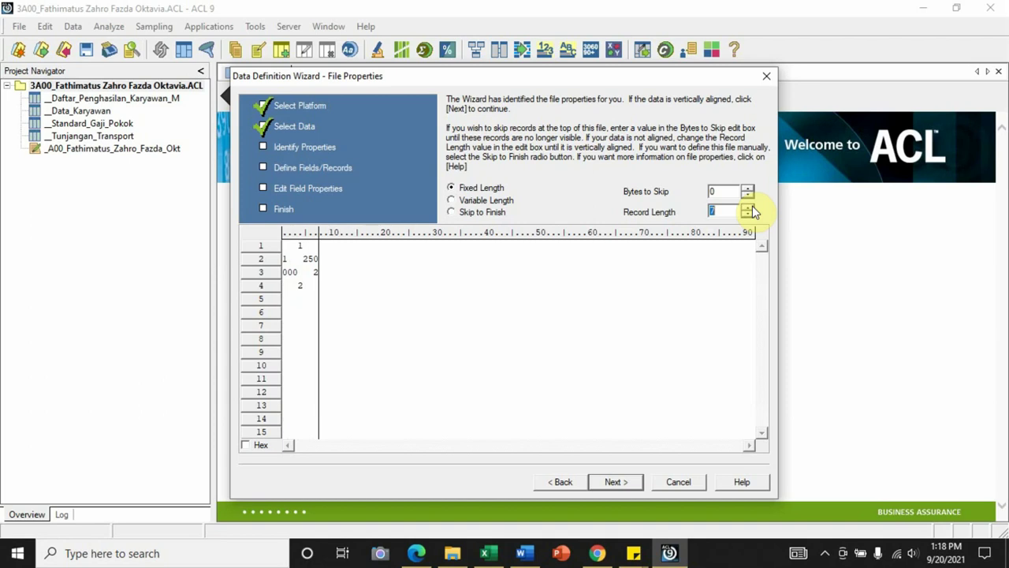
left_click(749, 209)
left_click(749, 208)
left_click(750, 207)
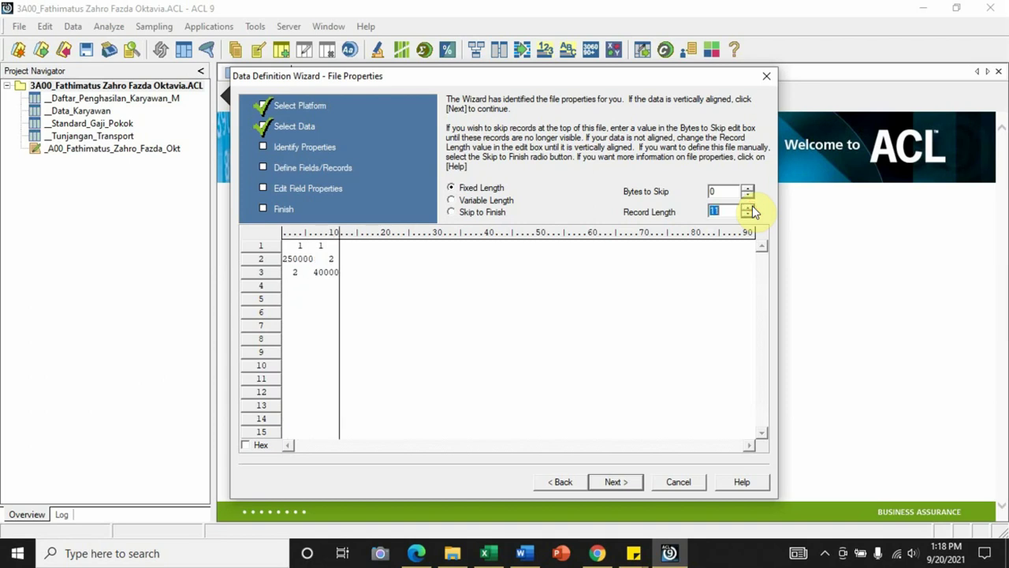
left_click(750, 207)
left_click(750, 208)
left_click(750, 207)
left_click(750, 208)
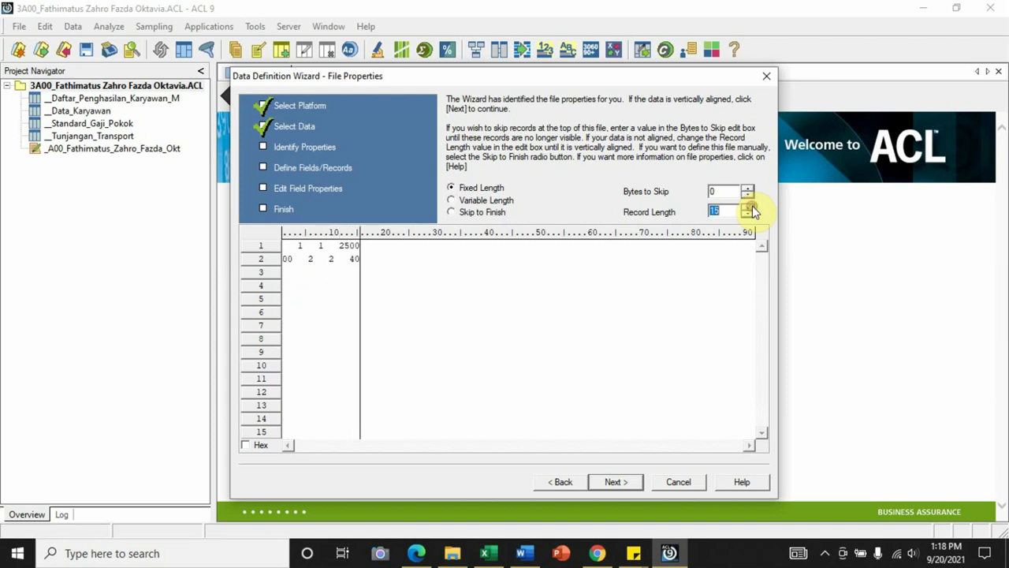
left_click(751, 208)
left_click(750, 209)
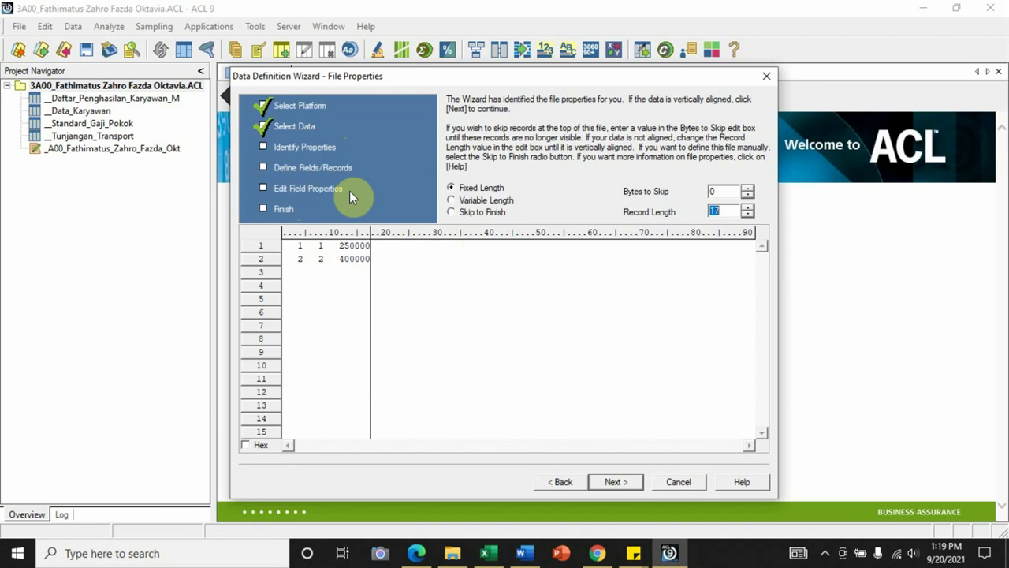
Step: Skip to the end of the wizard, finish the definition and save the table as __Tunjangan_Keluarga
left_click(452, 213)
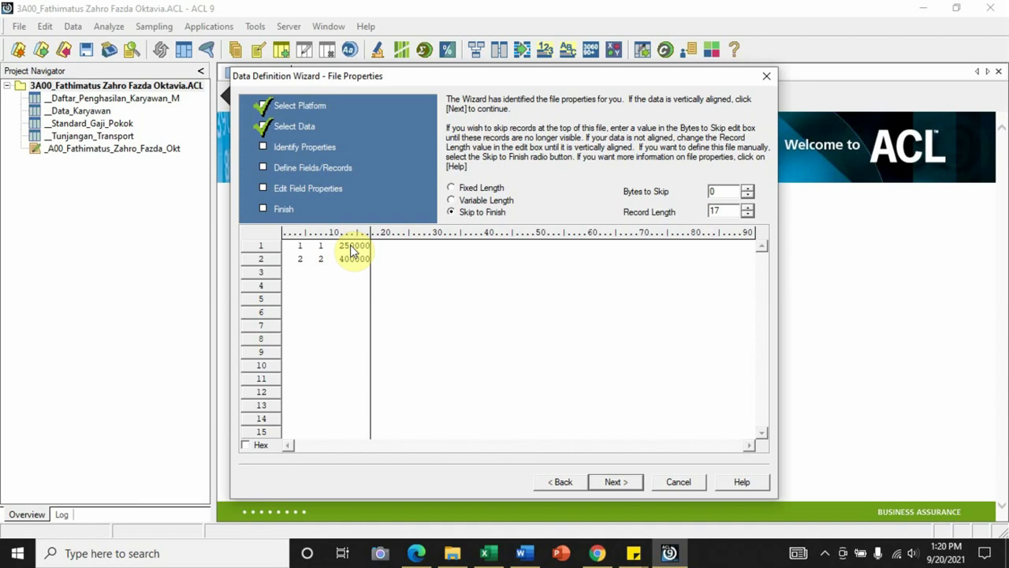
left_click(614, 481)
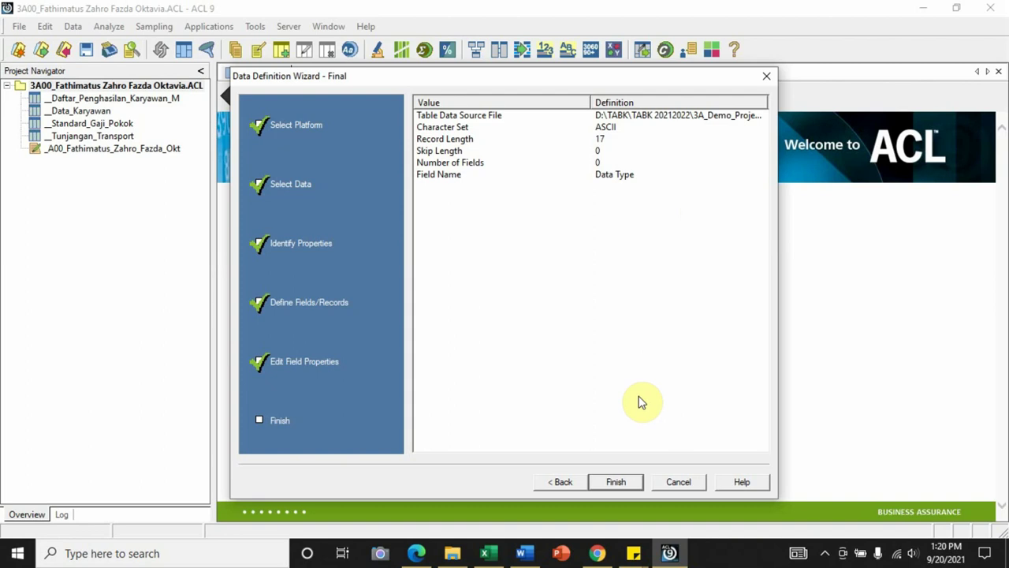
left_click(615, 484)
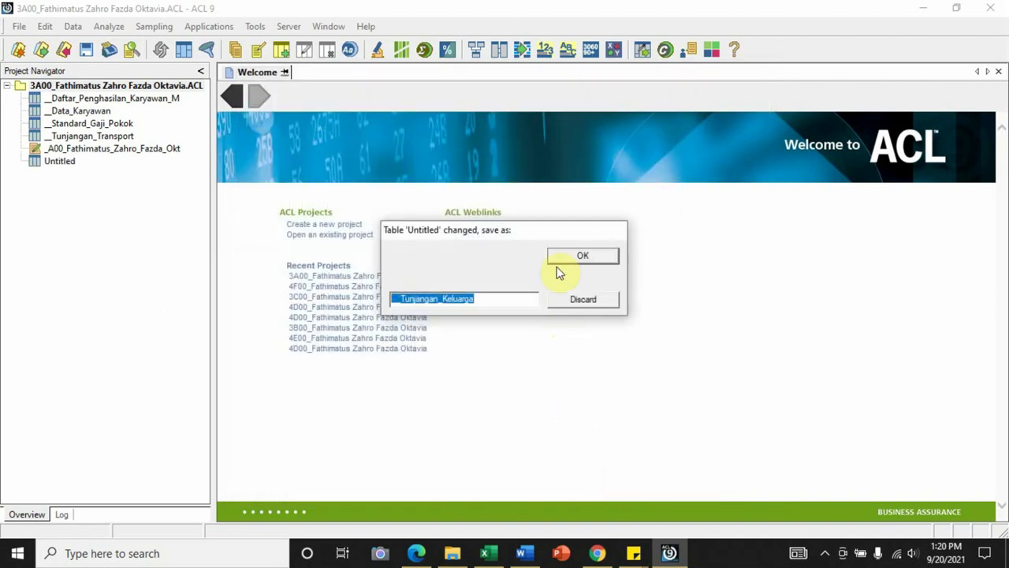
left_click(580, 254)
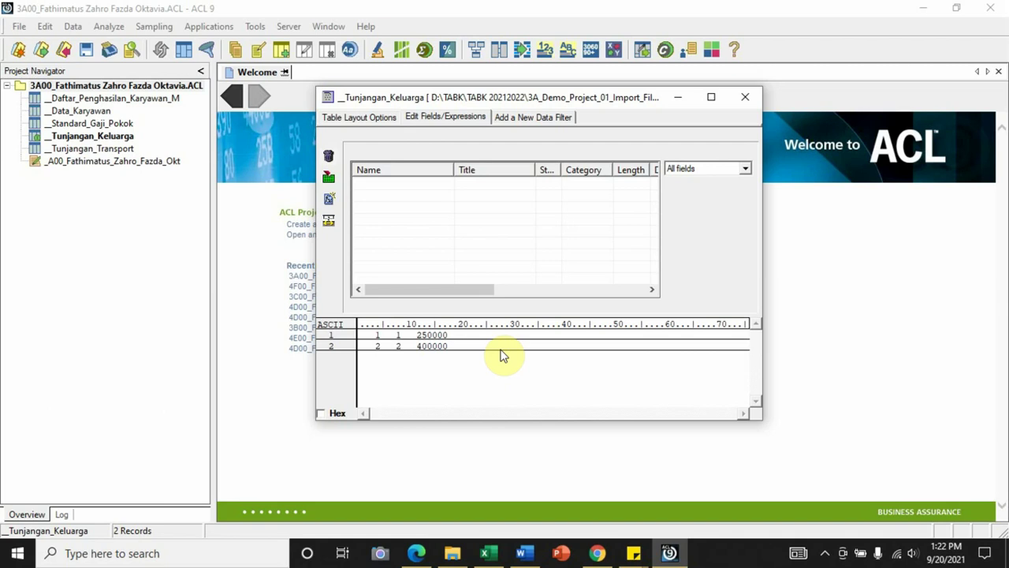
Step: Add a NUMERIC field named Kd_Status with start position 4 and length 1 to the table layout
left_click(329, 179)
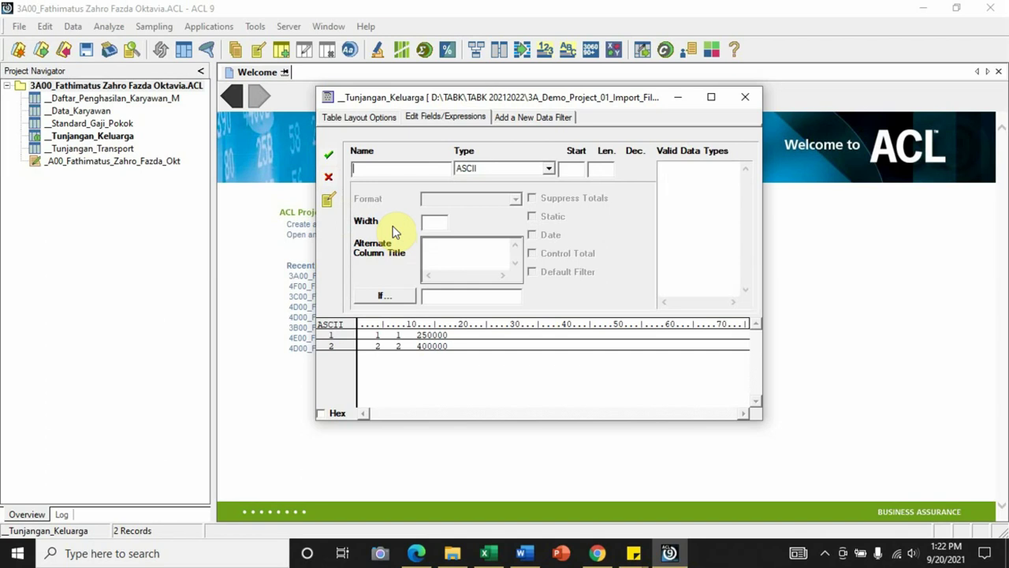
type("Kd_Status")
left_click(548, 169)
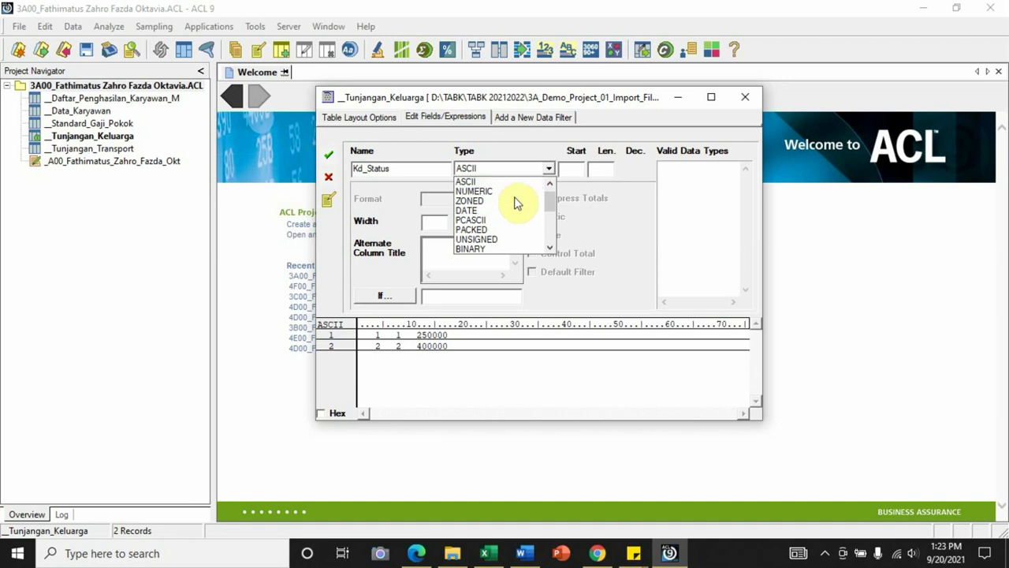
left_click(519, 191)
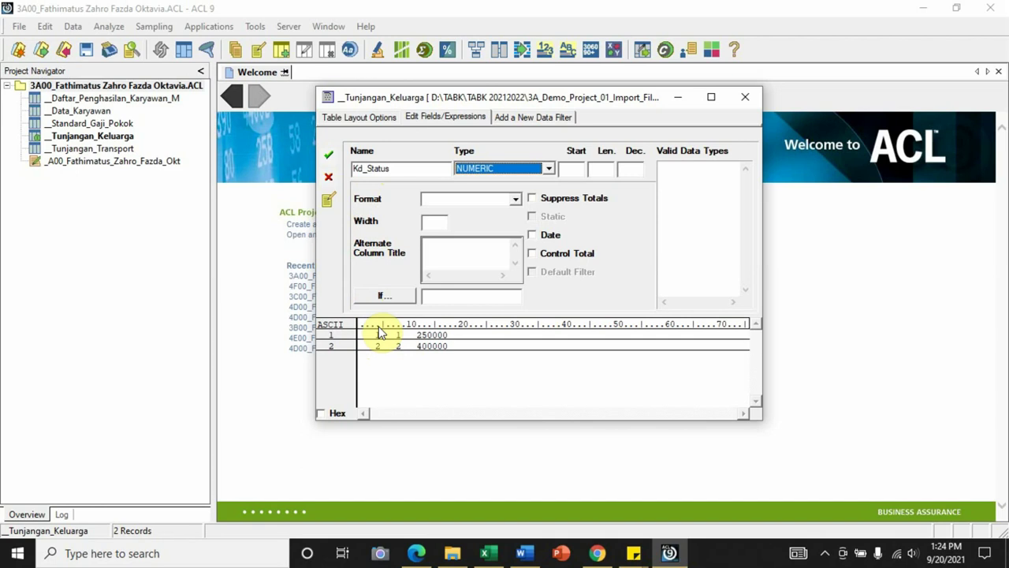
left_click(577, 169)
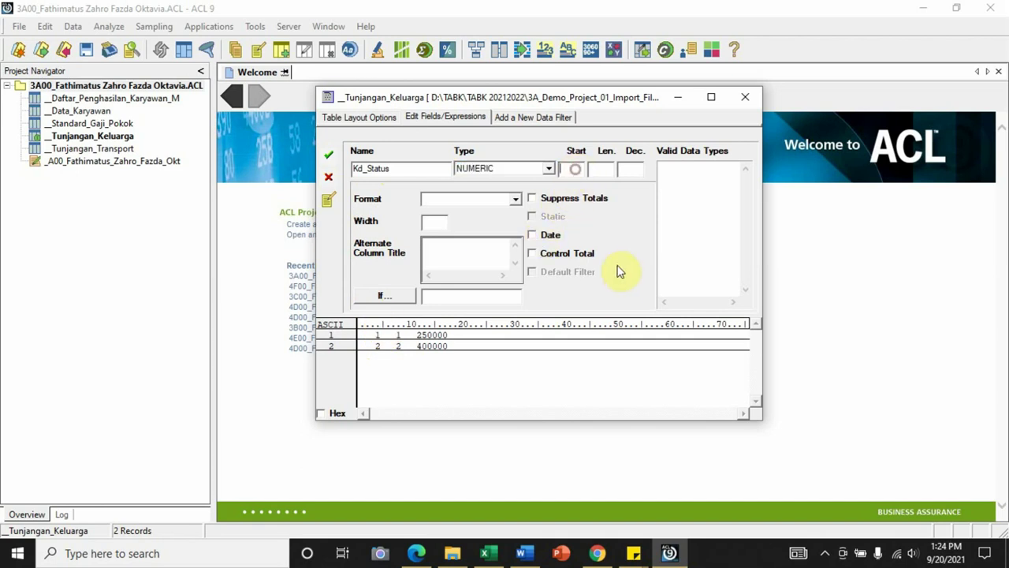
type("4")
left_click(598, 170)
type("1")
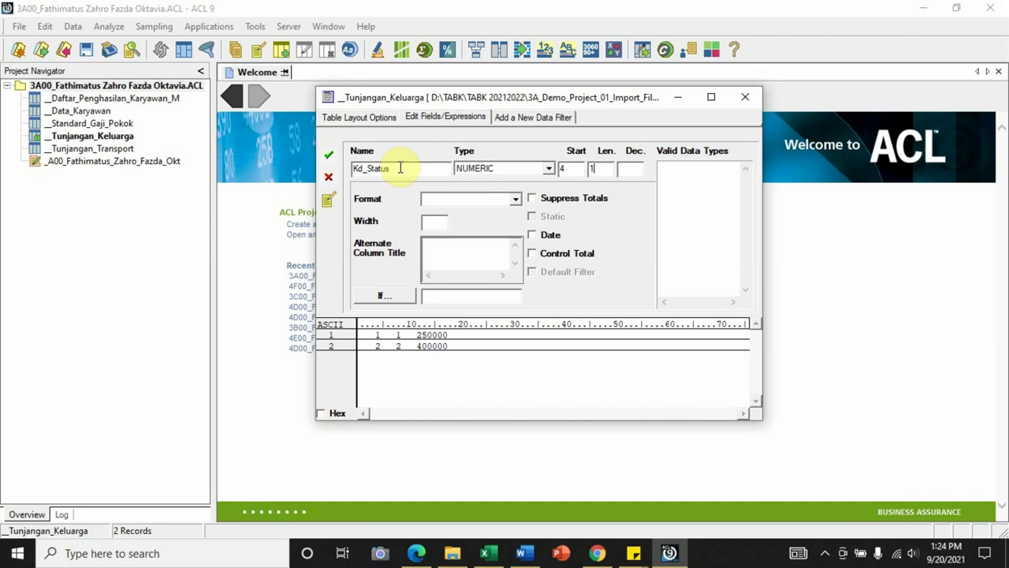
left_click(329, 157)
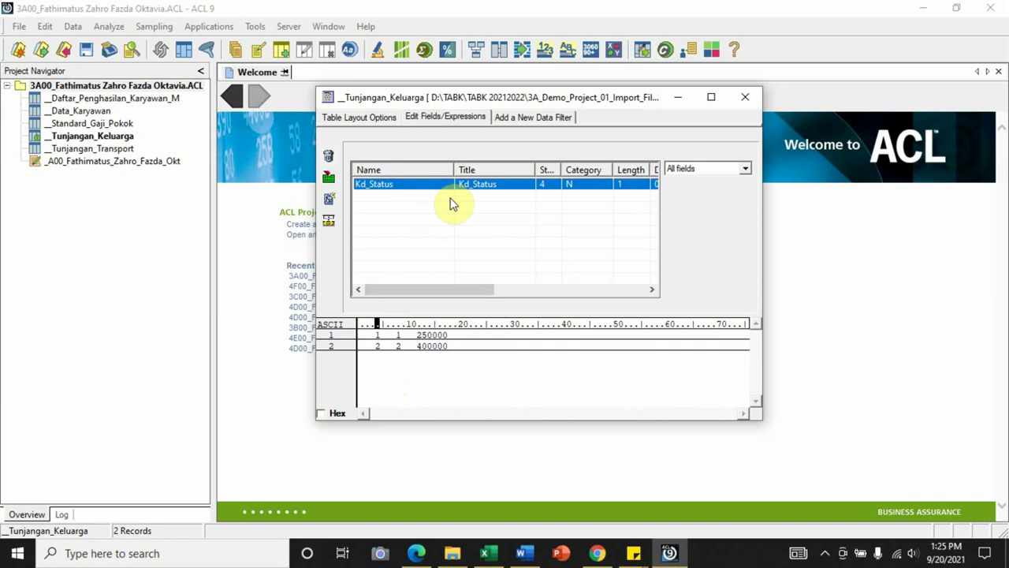
Step: Add a NUMERIC field named Status with start position 8 and length 1 to the table layout
left_click(337, 184)
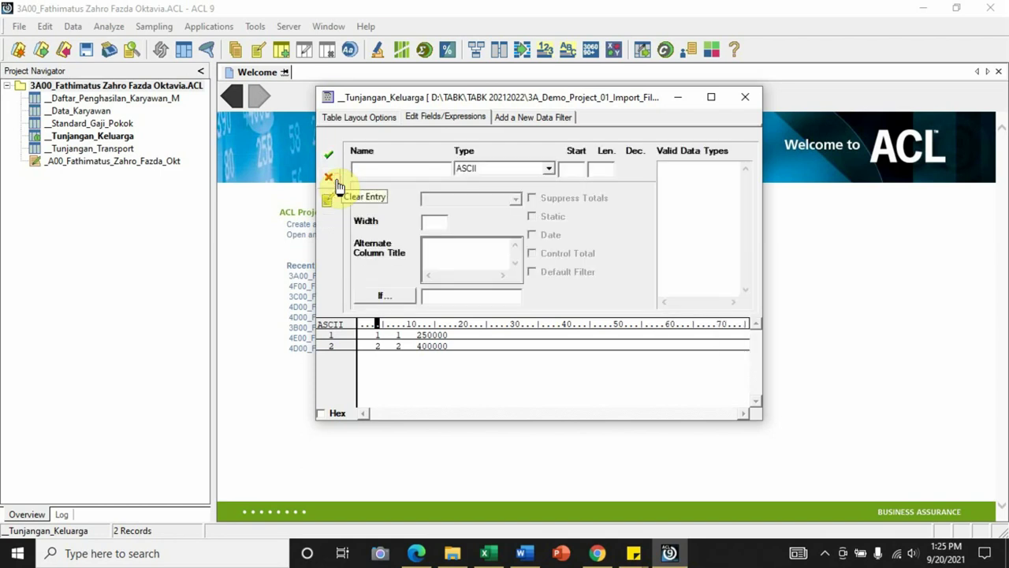
type("Status")
left_click(550, 171)
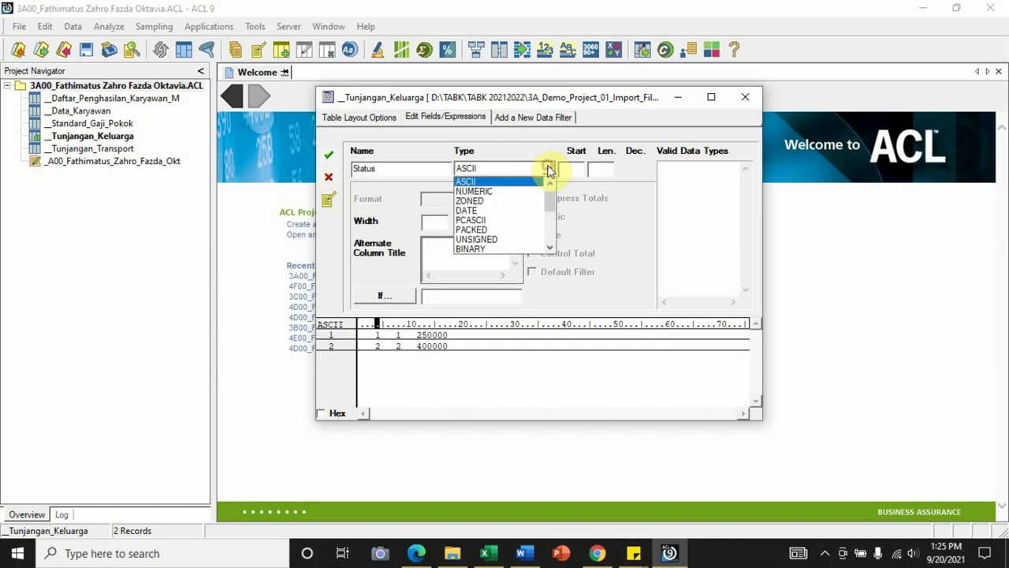
left_click(529, 185)
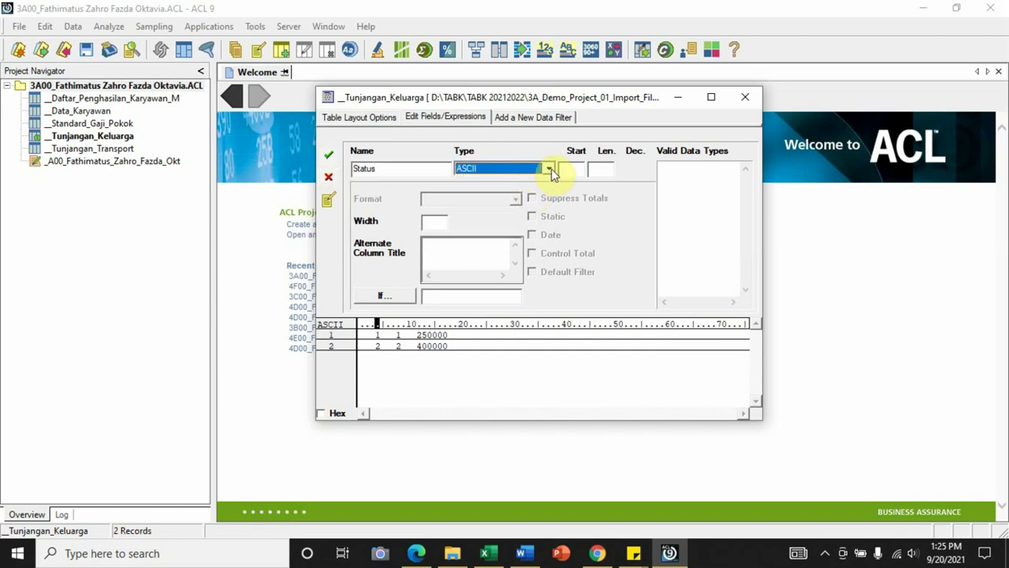
left_click(549, 168)
left_click(525, 190)
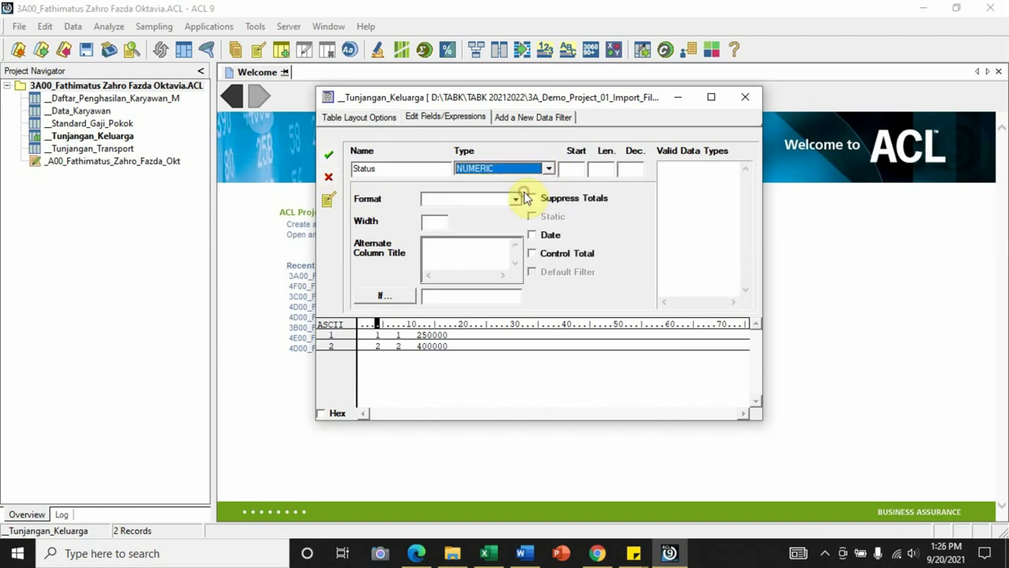
left_click(576, 170)
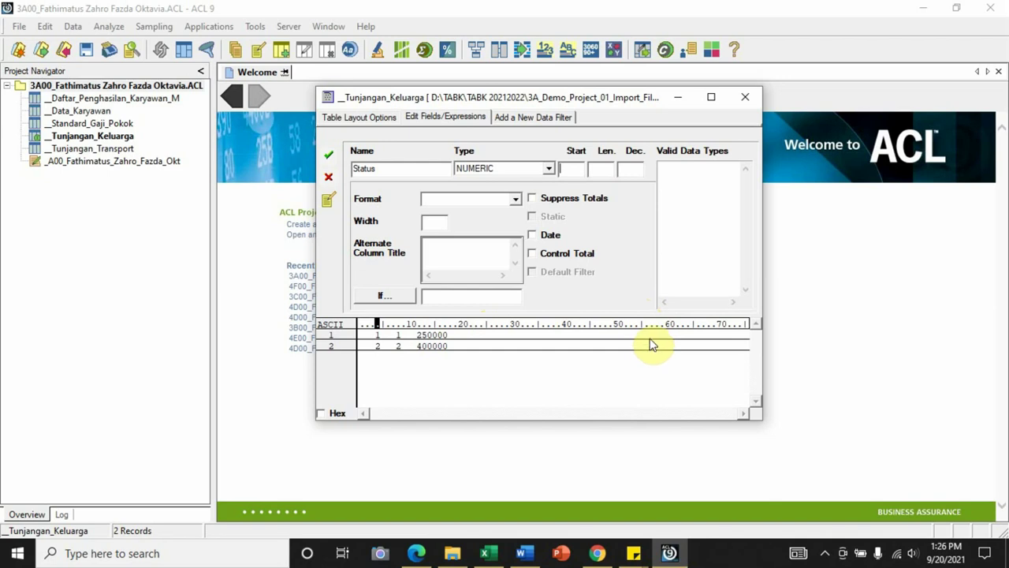
left_click(398, 339)
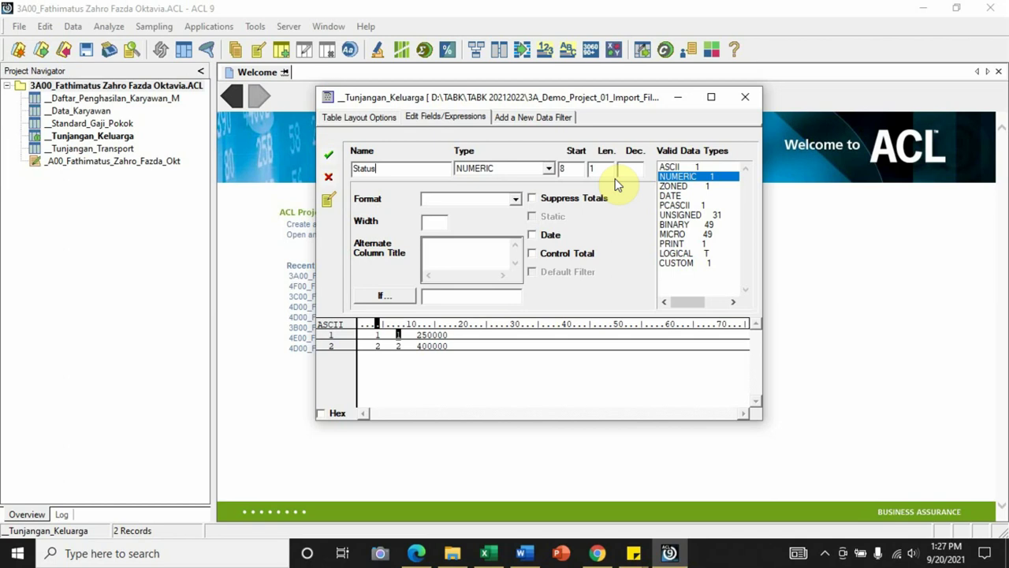
left_click(331, 161)
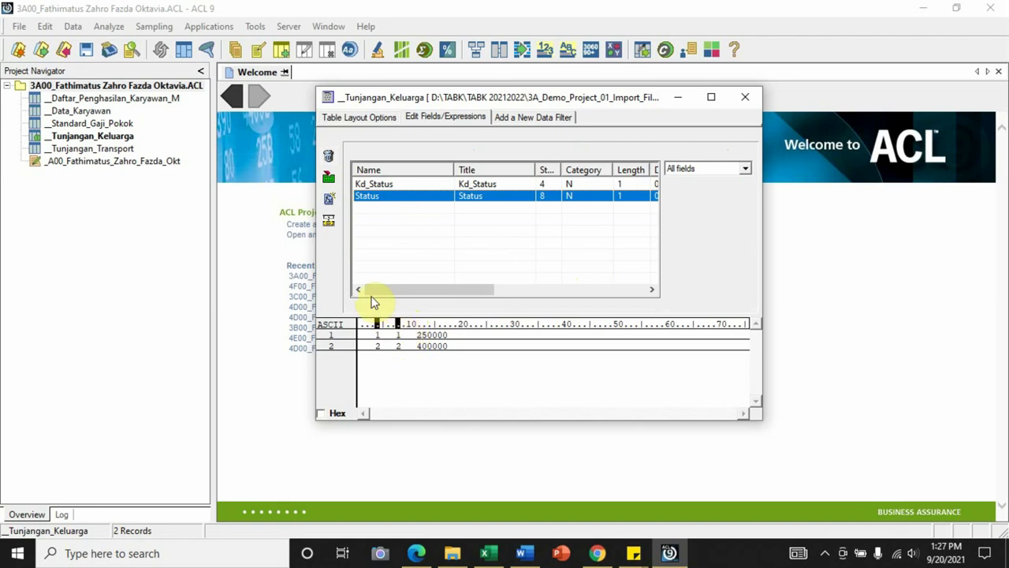
Step: Add a NUMERIC field named T_Keluarga with start position 12 and length 6, covering the amount values in the data preview
left_click(331, 179)
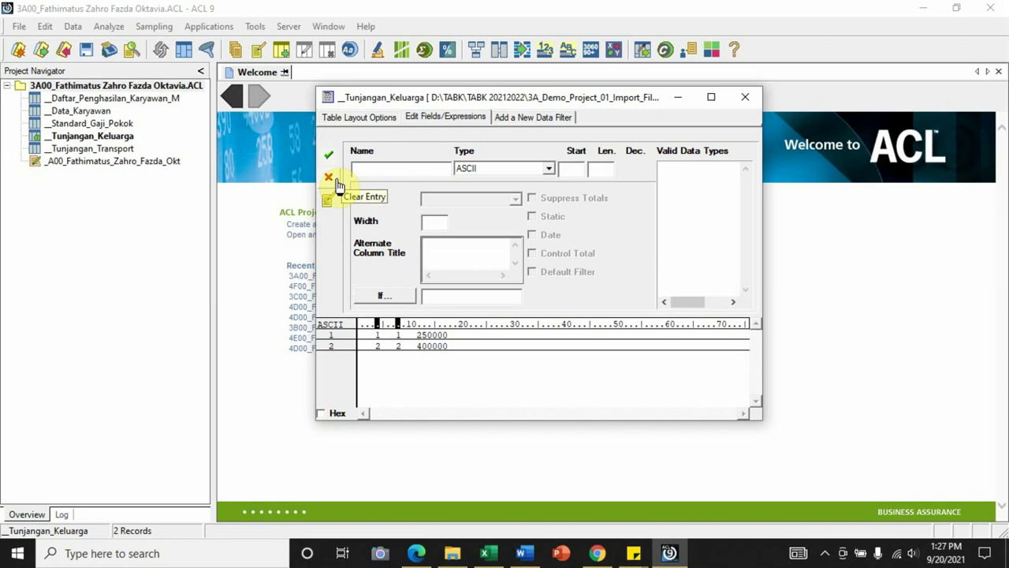
type("T_Keluarga")
left_click(551, 169)
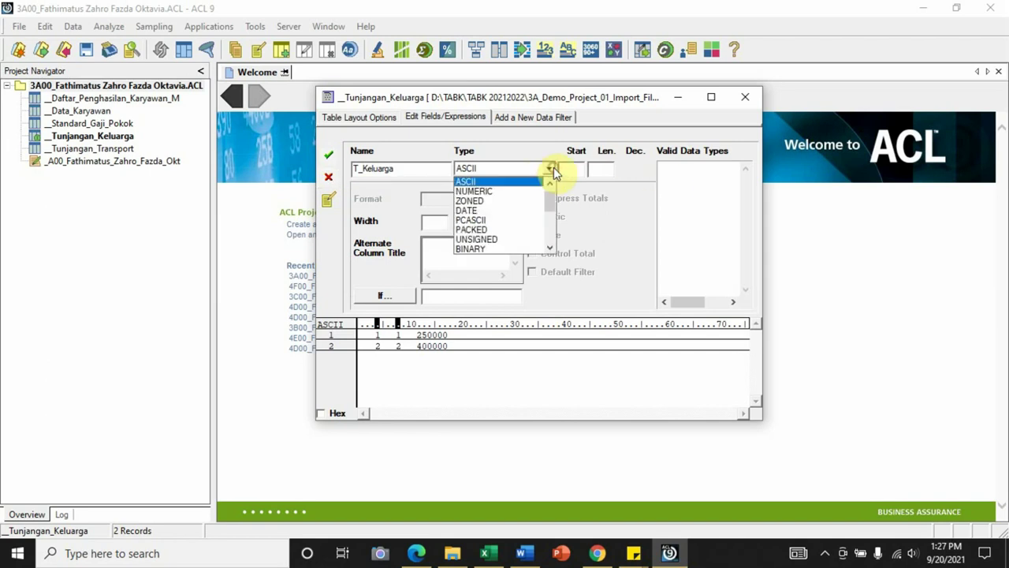
left_click(507, 191)
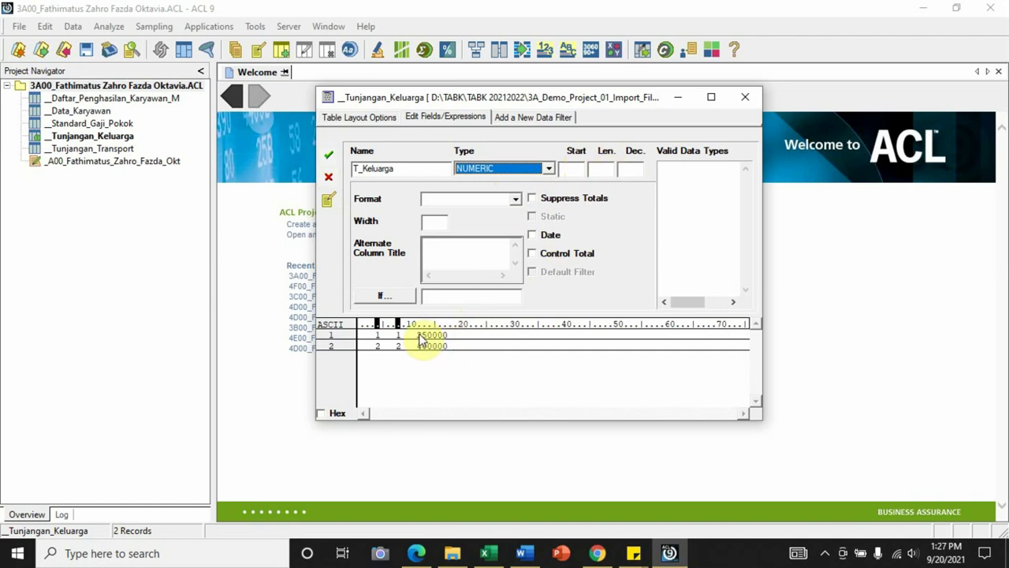
left_click_drag(419, 335, 447, 338)
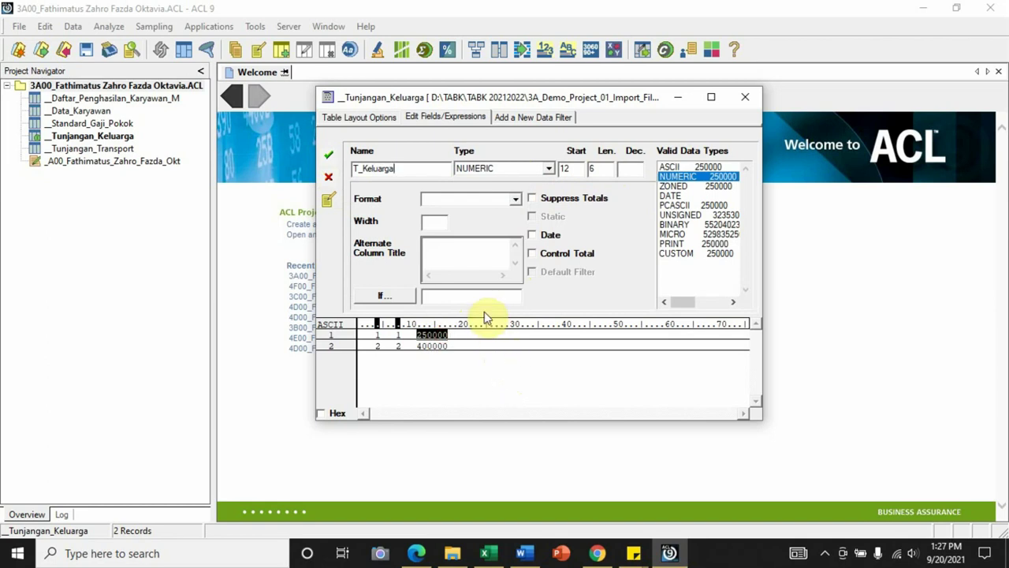
left_click(591, 170)
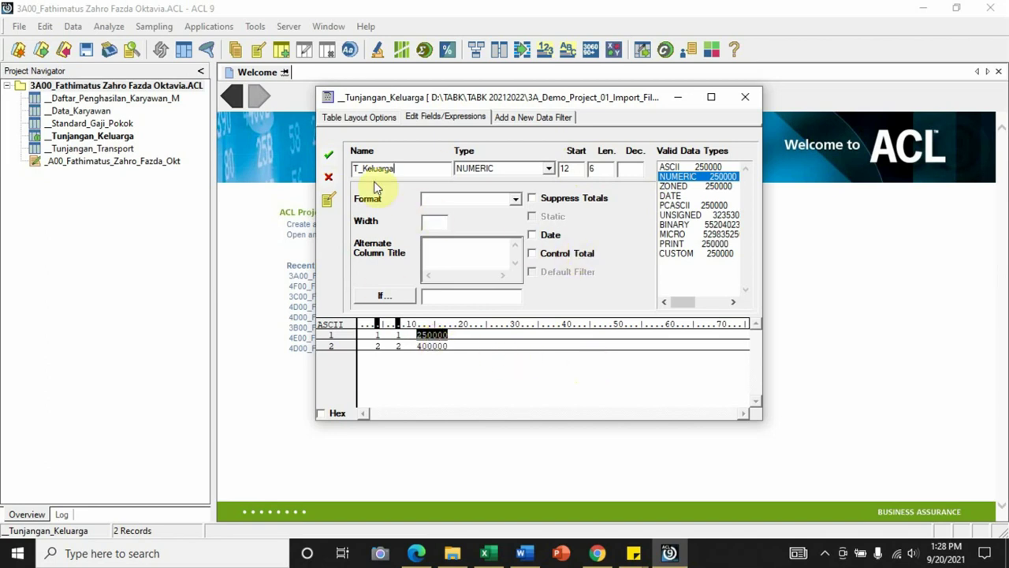
left_click(334, 158)
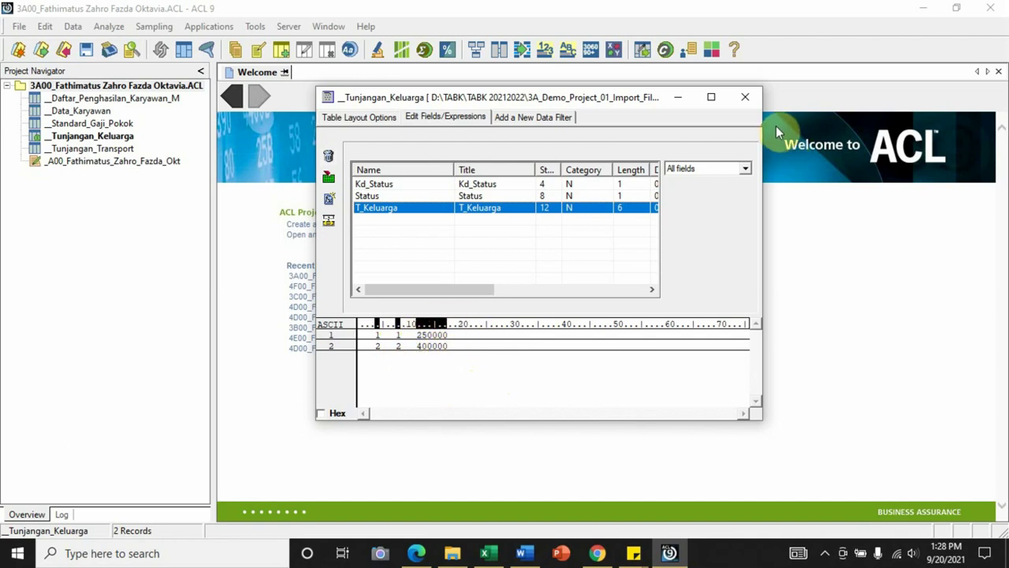
Step: Close the table layout and fit the widths of all three columns in the __Tunjangan_Keluarga view to their contents
left_click(745, 96)
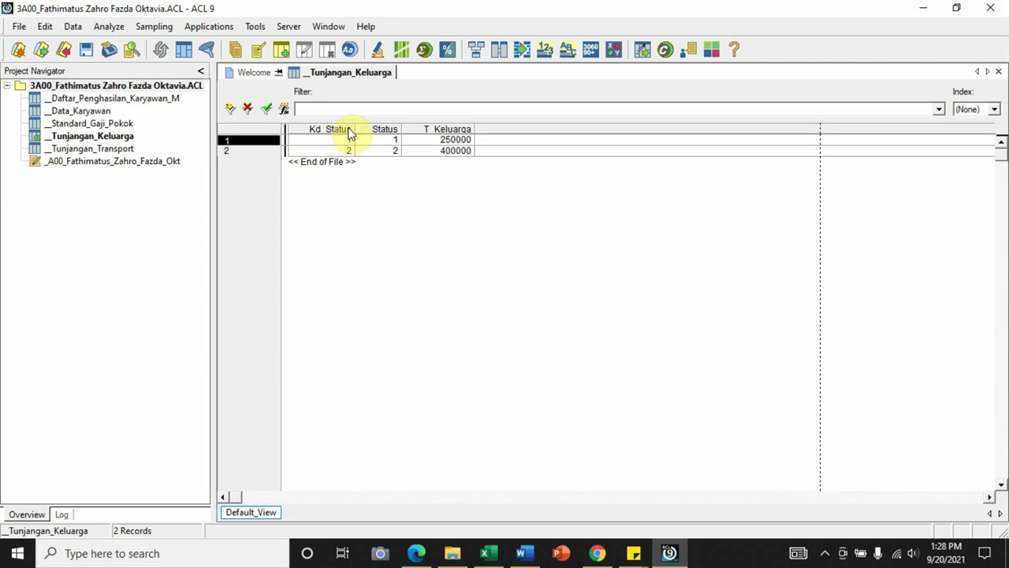
left_click_drag(351, 132, 432, 129)
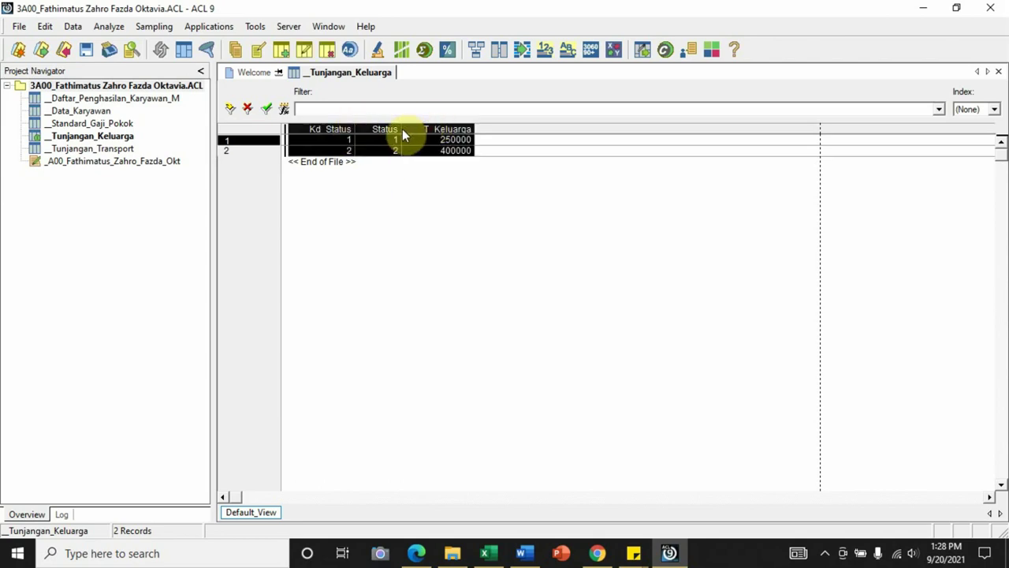
double_click(401, 128)
left_click(592, 298)
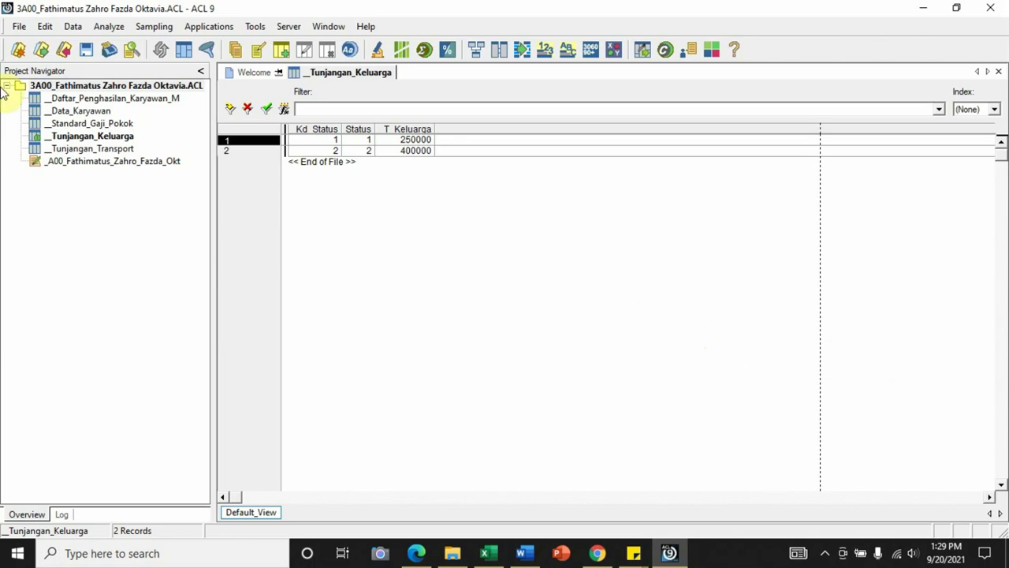
Step: Start a new table definition and save the changes made to __Tunjangan_Keluarga
left_click(22, 30)
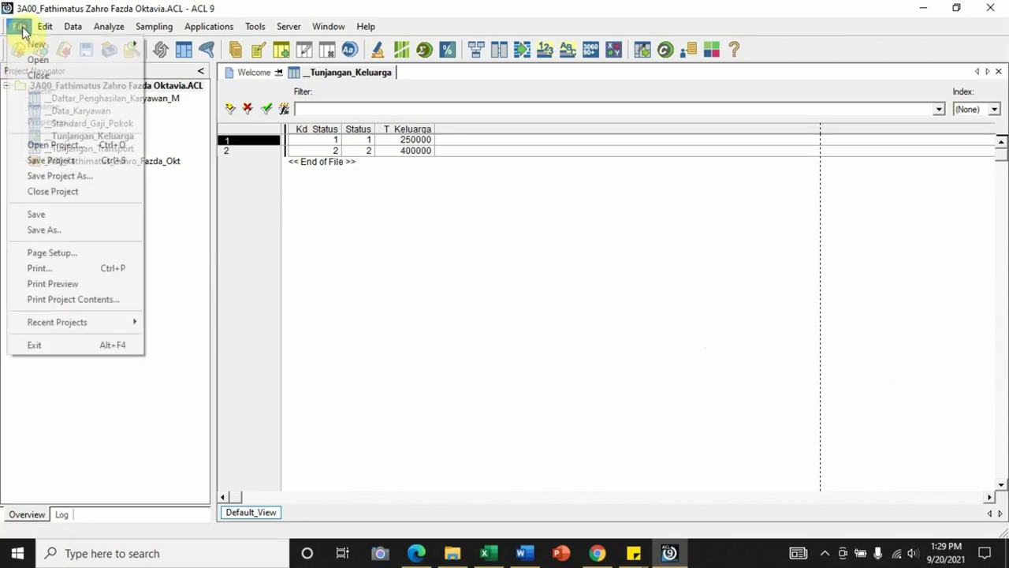
mouse_move(33, 46)
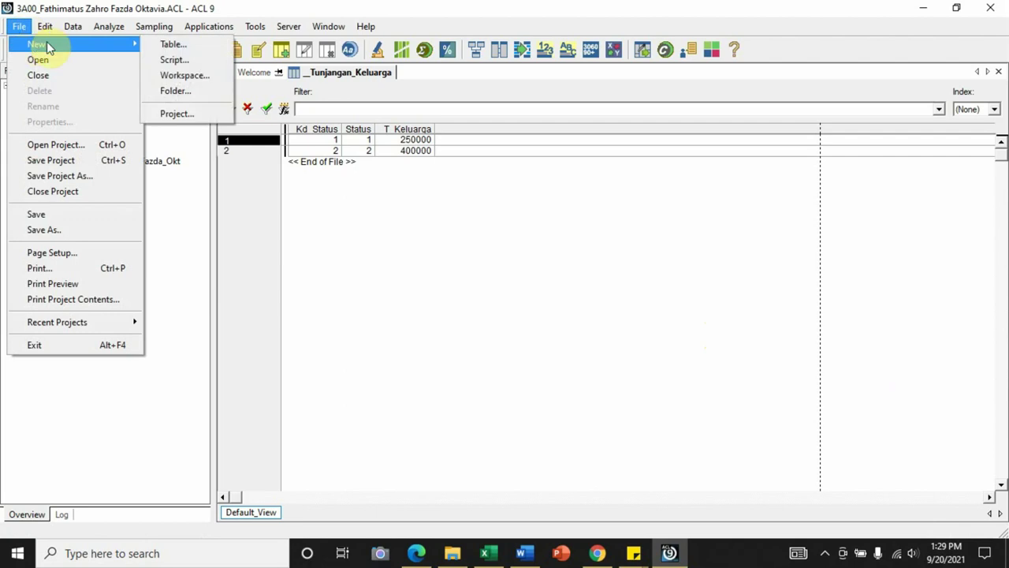
left_click(174, 48)
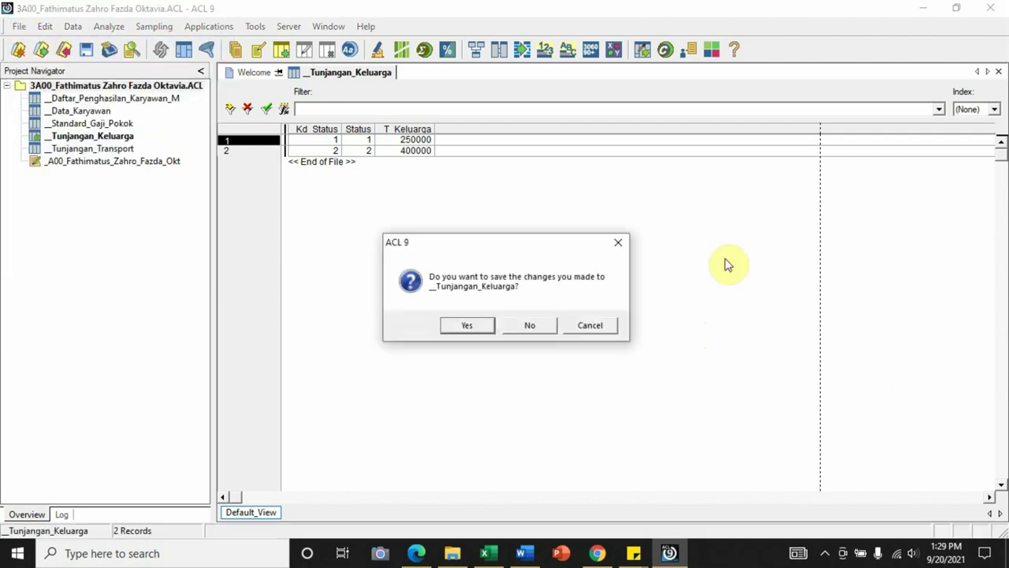
left_click(468, 325)
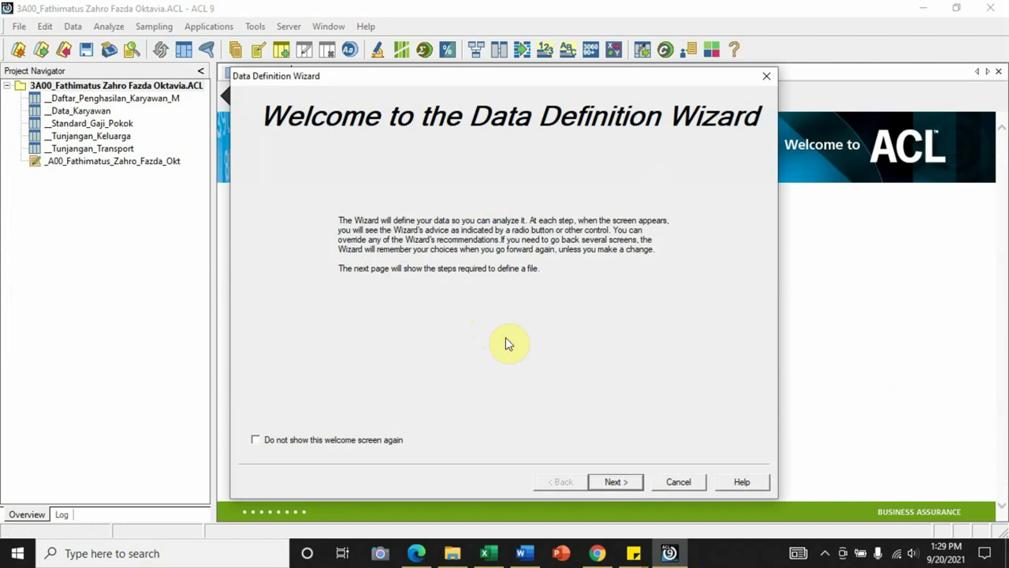
Step: Choose disk as the data source and open 5 Tunjangan Keluarga.fil as the file to define
left_click(612, 482)
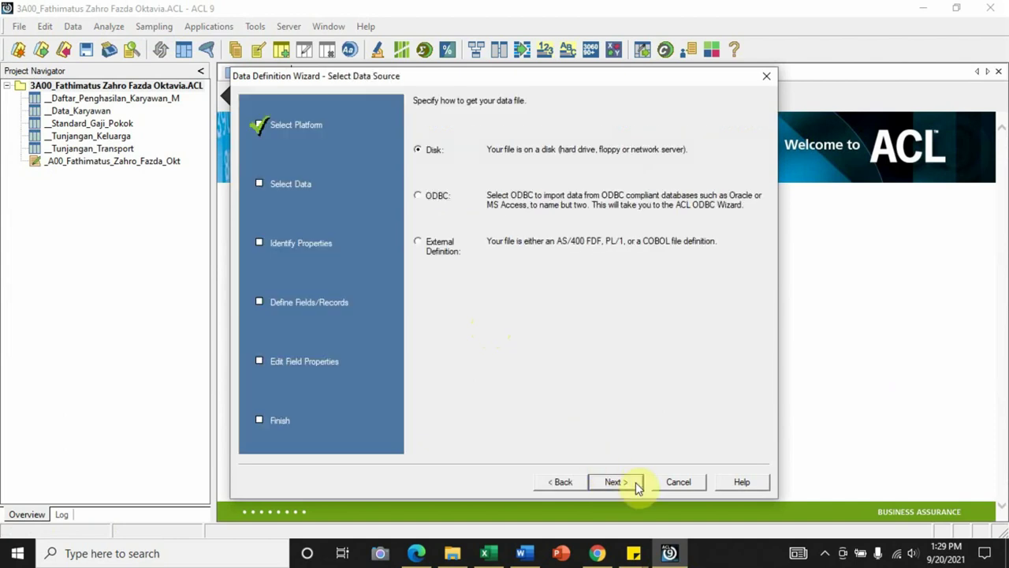
left_click(637, 482)
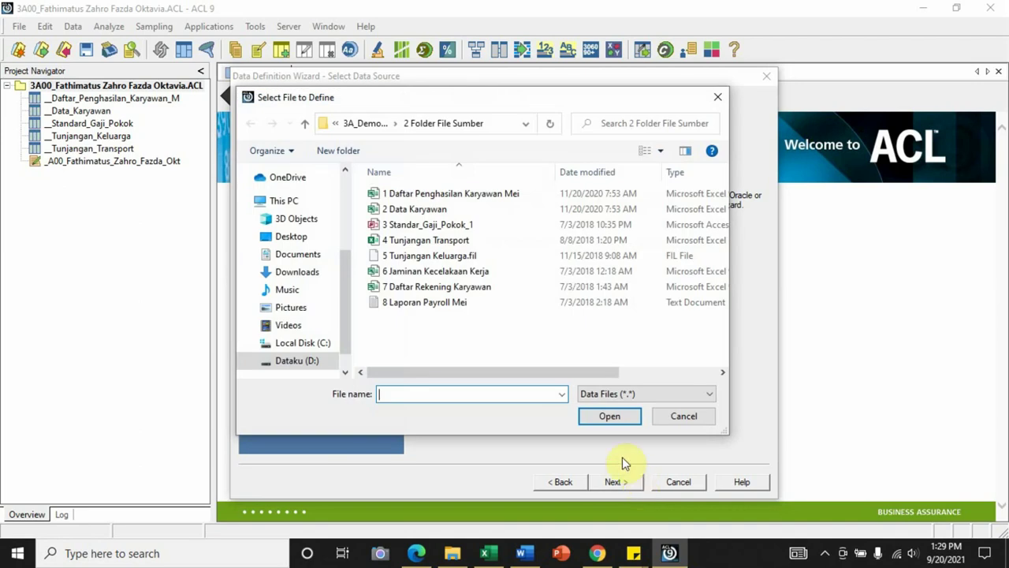
left_click(432, 259)
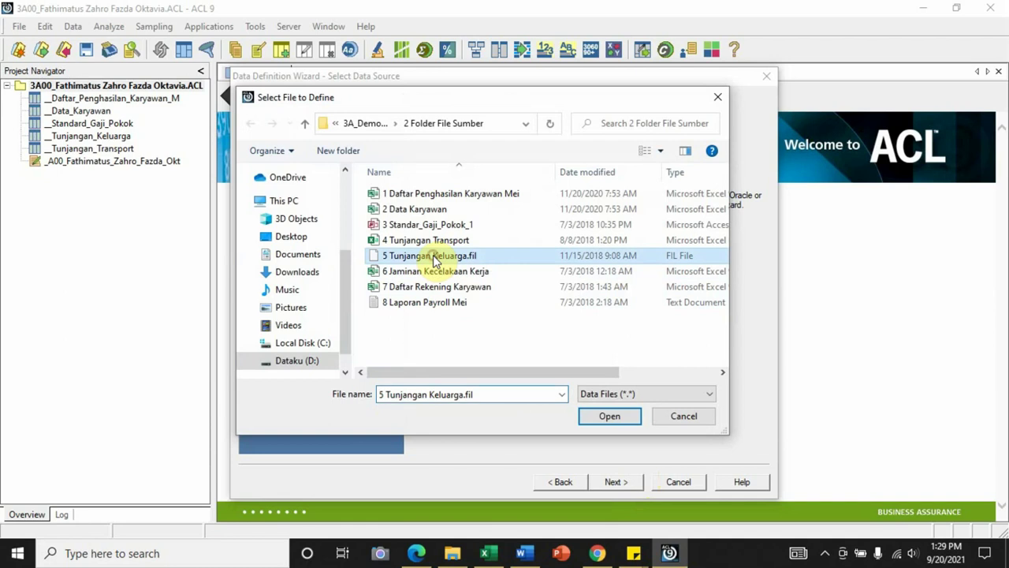
left_click(611, 420)
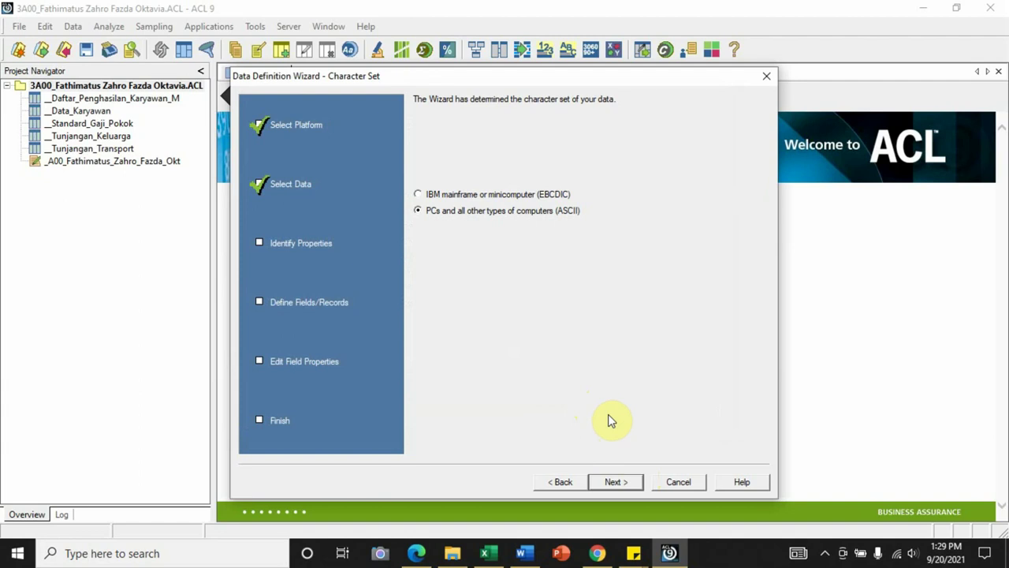
Step: Accept the ASCII character set and choose Other file format for the file
left_click(616, 483)
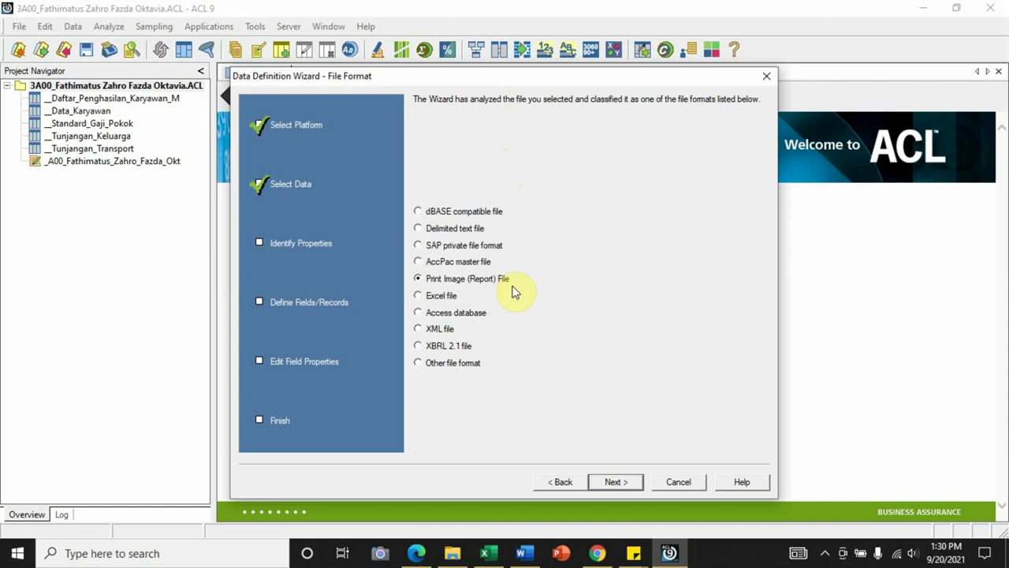
left_click(418, 364)
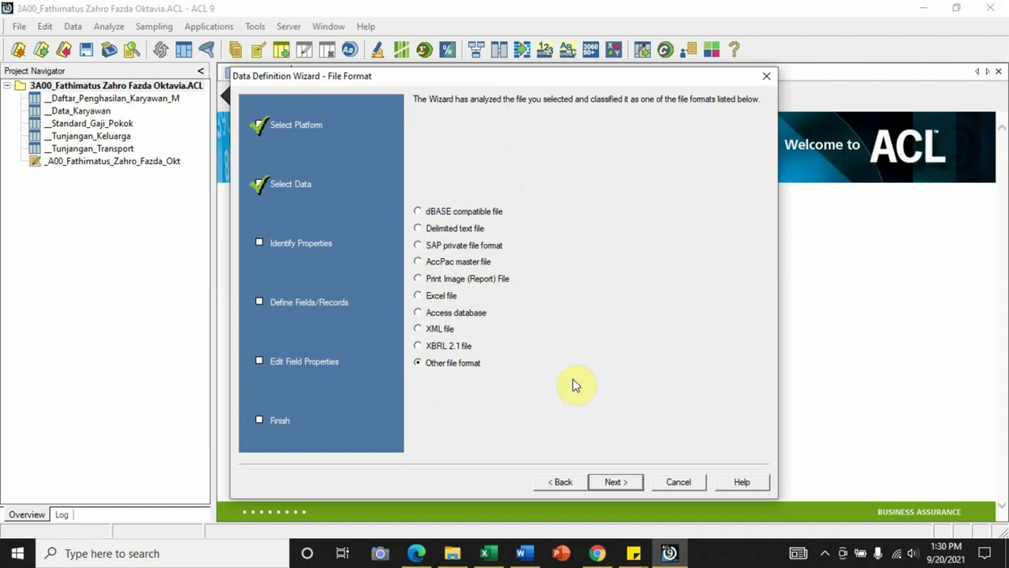
left_click(604, 483)
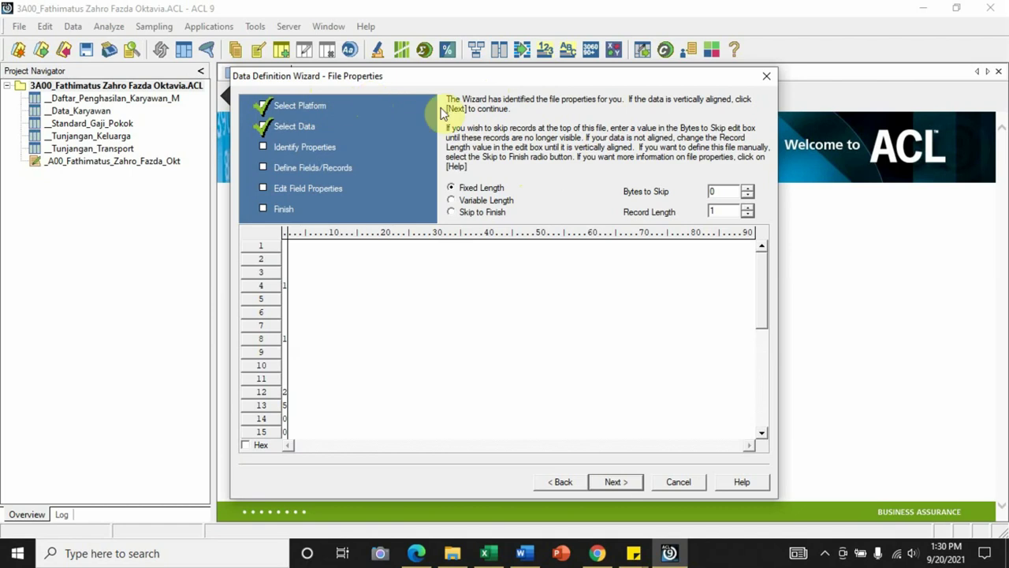
Step: Increase the record length to 17 so each record lines up on its own row
left_click(747, 208)
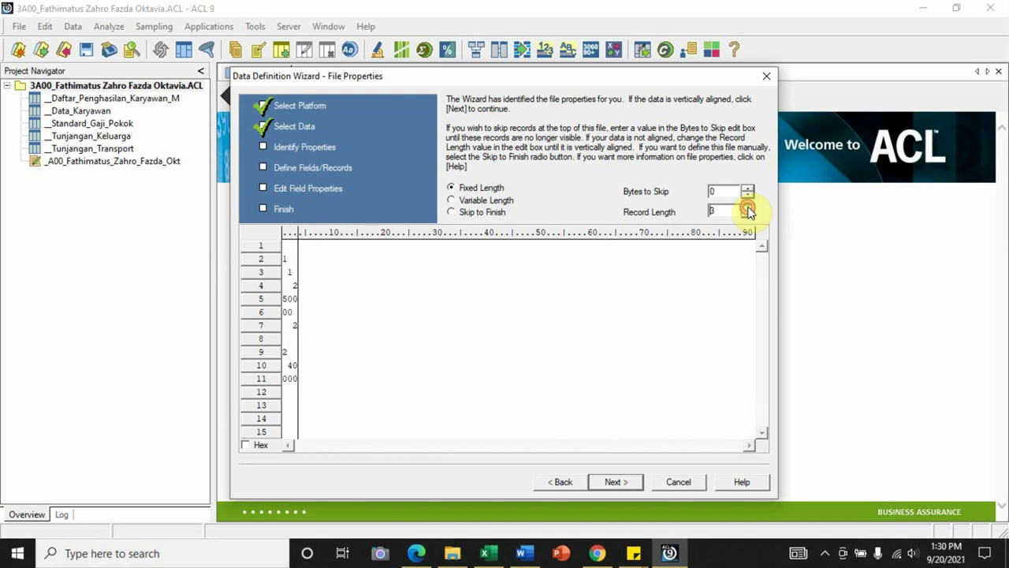
left_click(747, 208)
left_click(746, 208)
left_click(746, 208)
left_click(747, 208)
left_click(746, 208)
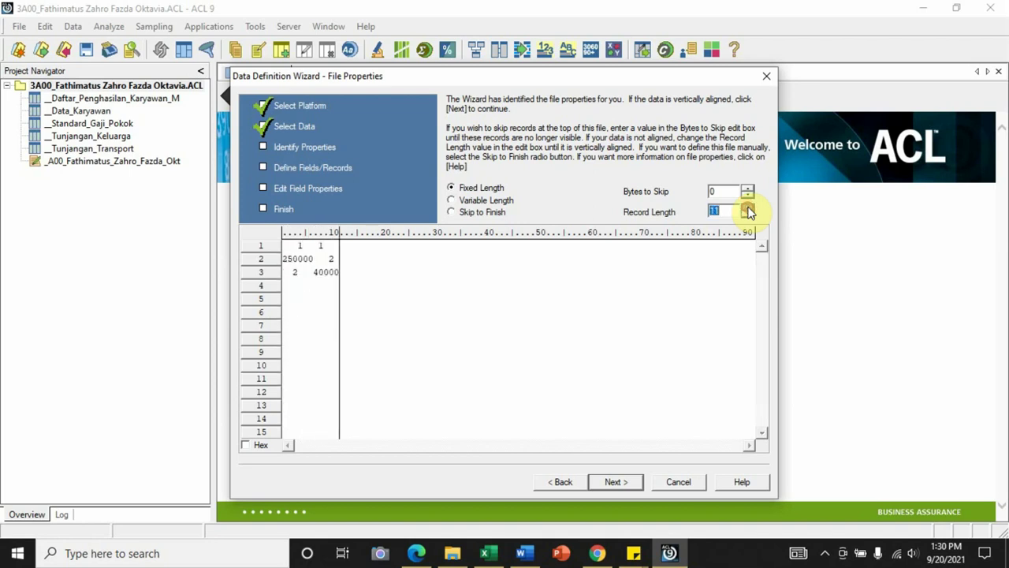
left_click(747, 208)
left_click(746, 208)
left_click(746, 208)
left_click(746, 209)
left_click(747, 208)
left_click(747, 208)
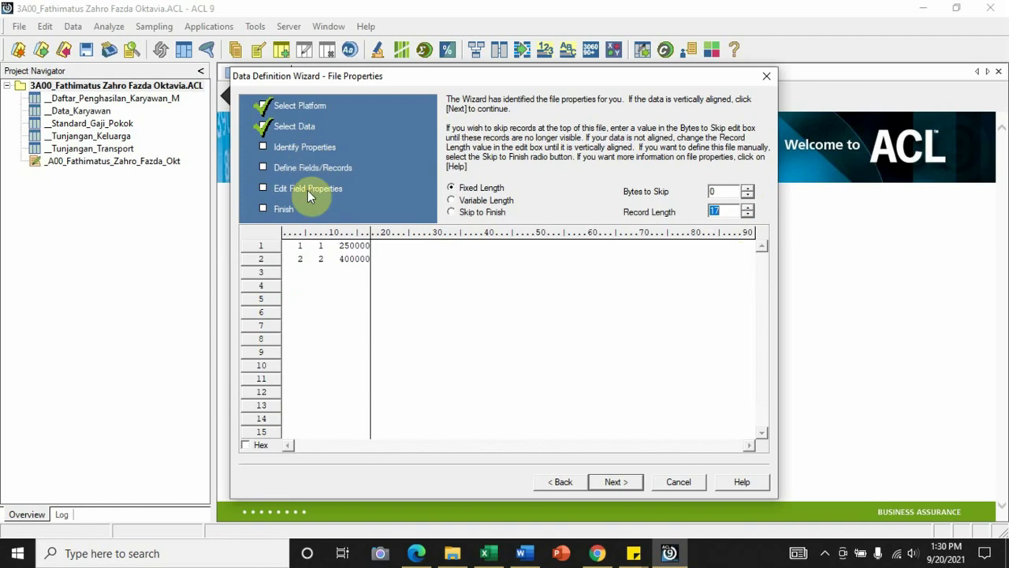
Step: Skip to the final summary of the data definition, then cancel the wizard without creating the table
left_click(456, 213)
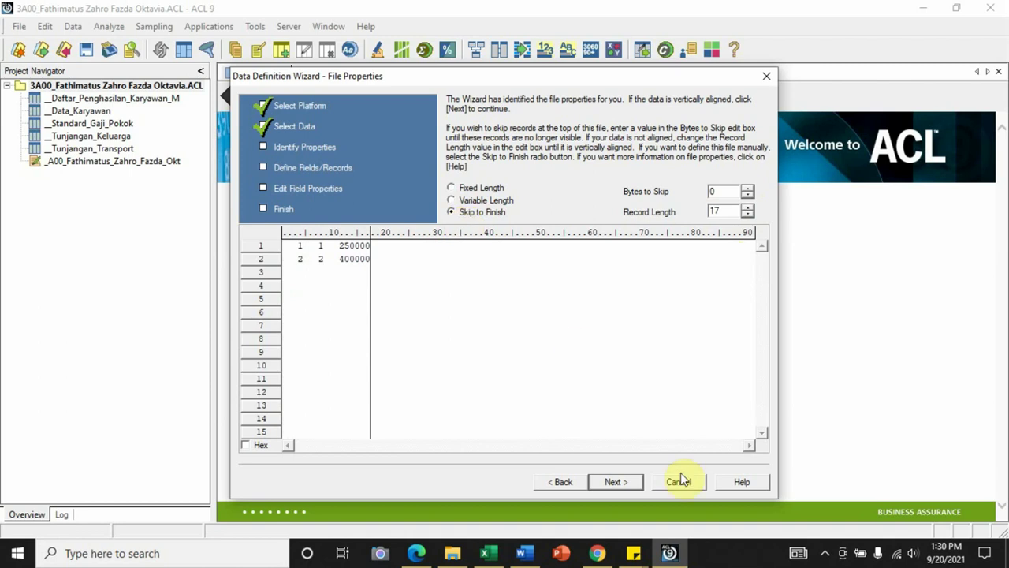
left_click(605, 477)
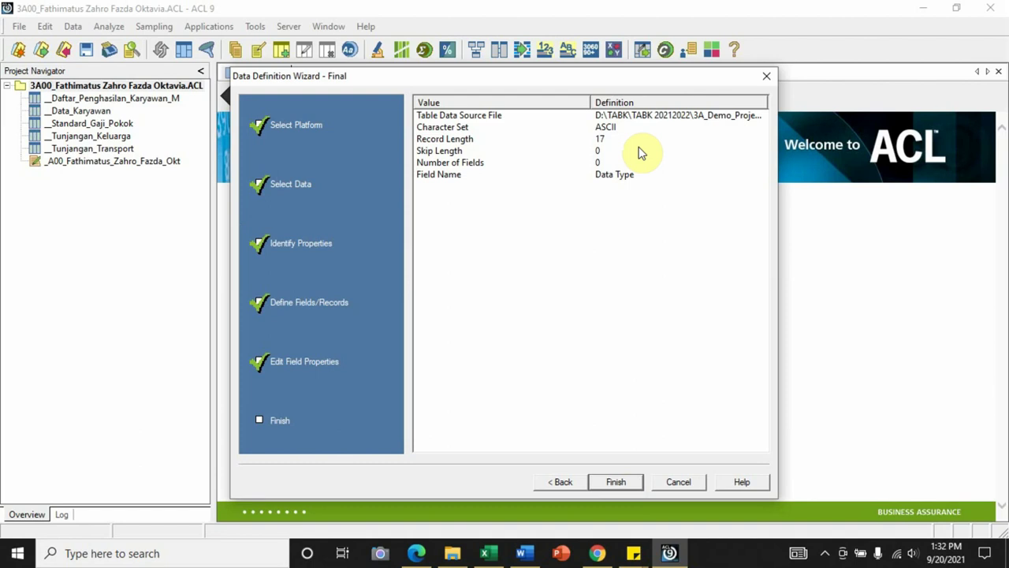
left_click(674, 484)
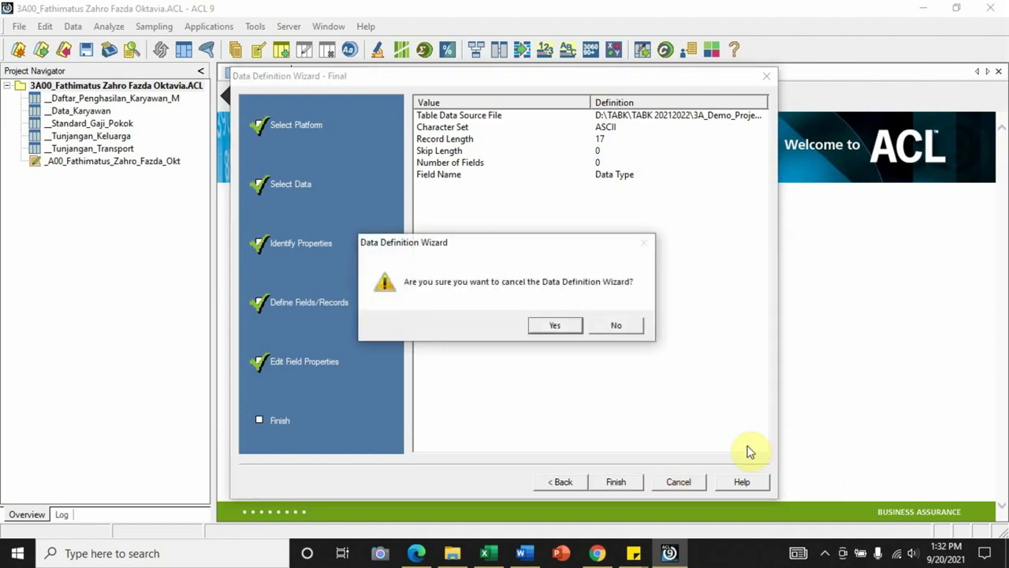
left_click(555, 326)
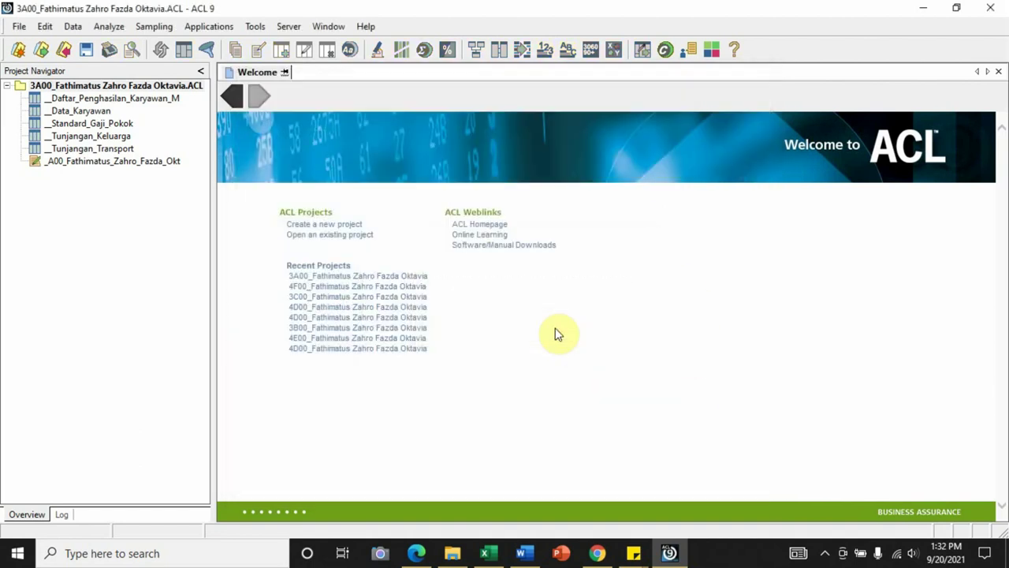